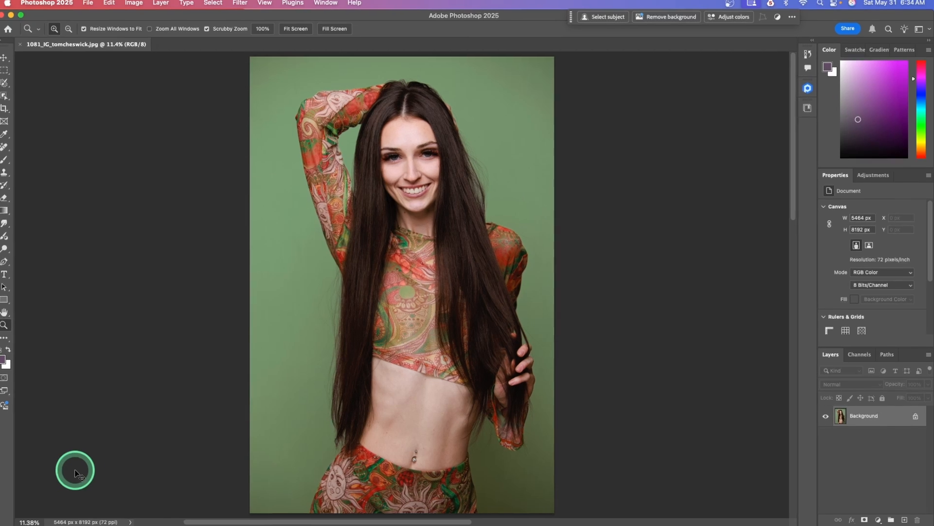
# Duplicate the Background layer and open the copy in the Retouch4me Apex filter, agreeing to cloud retouching
pyautogui.press('super+j')
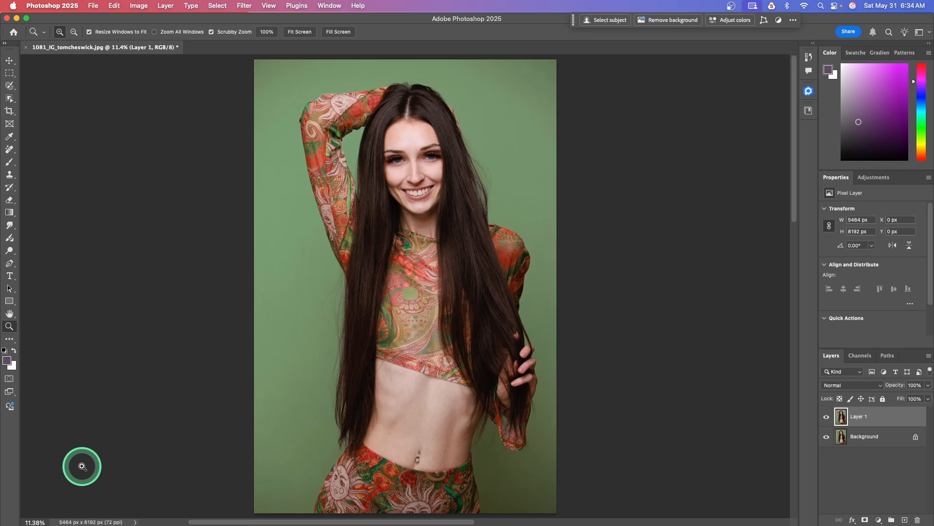
pyautogui.click(243, 6)
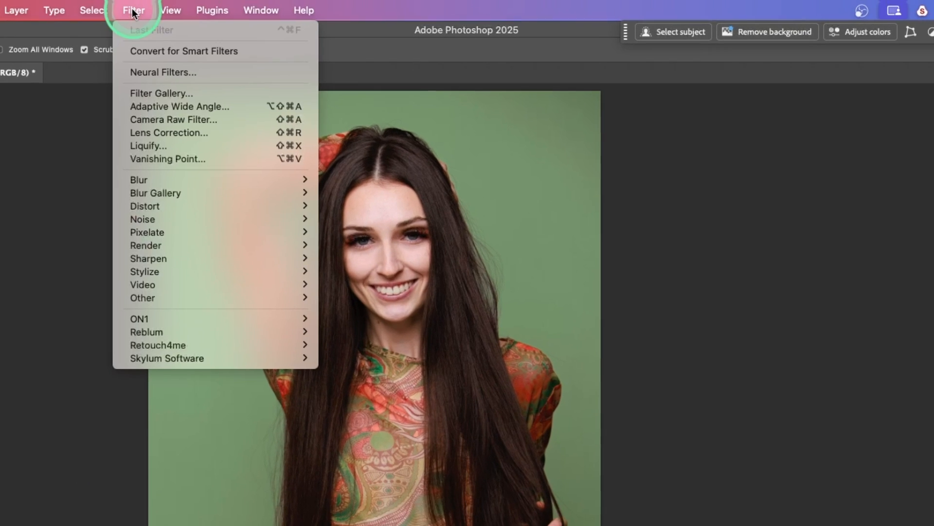
pyautogui.moveTo(165, 349)
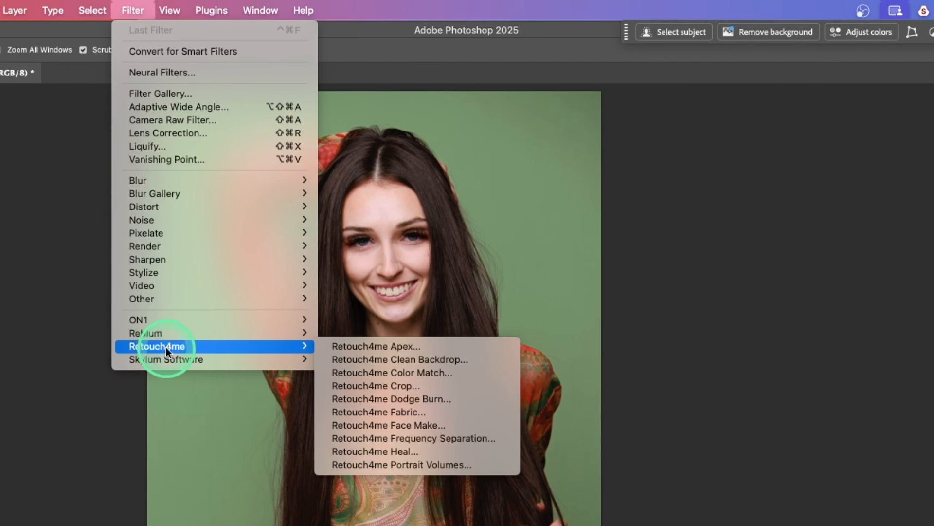
pyautogui.click(380, 346)
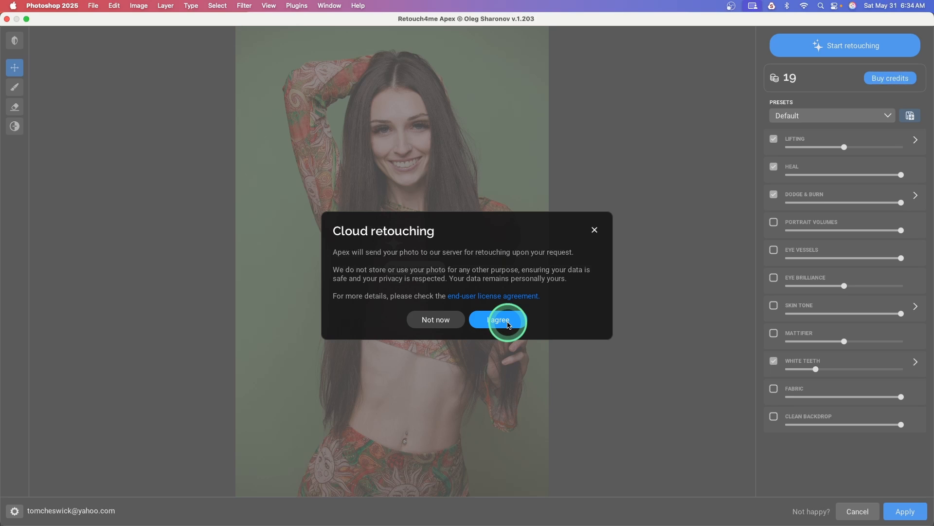
pyautogui.click(507, 323)
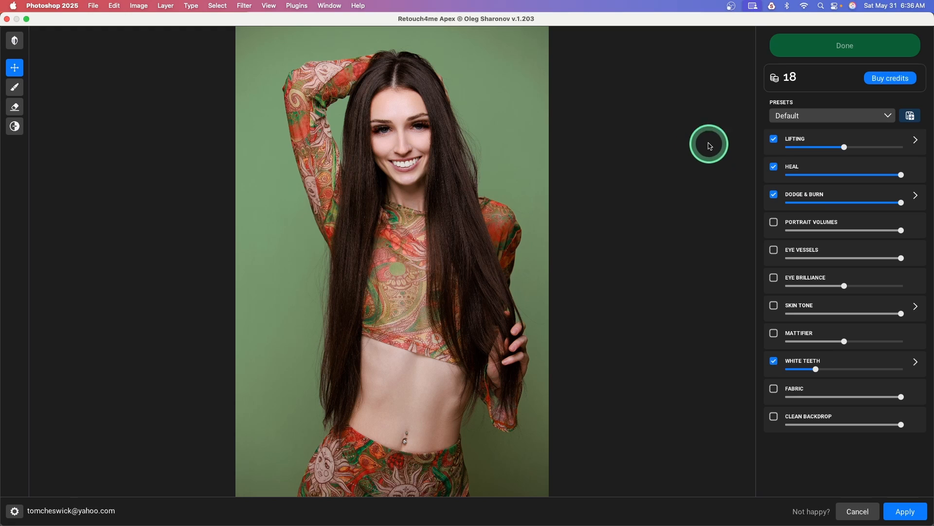
# Compare the original photo with the automatically retouched version in the preview
pyautogui.click(14, 43)
pyautogui.click(14, 44)
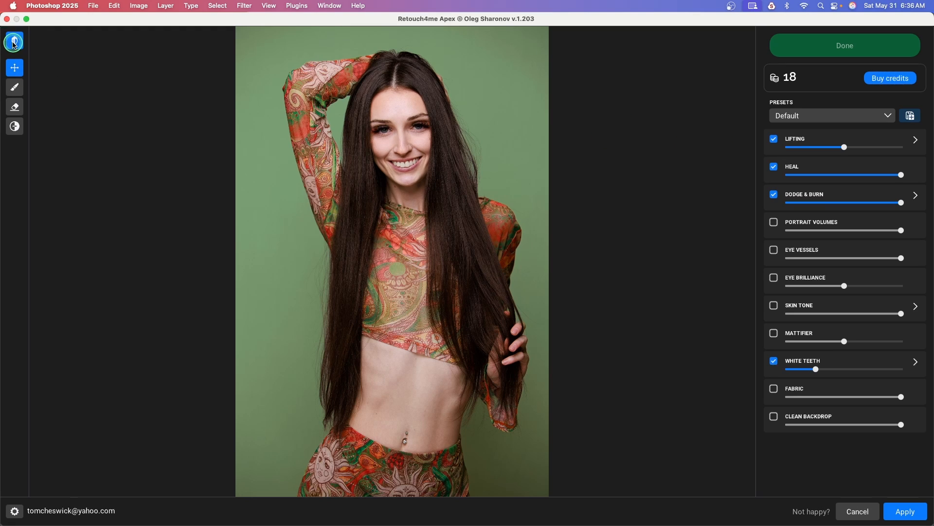
pyautogui.click(14, 44)
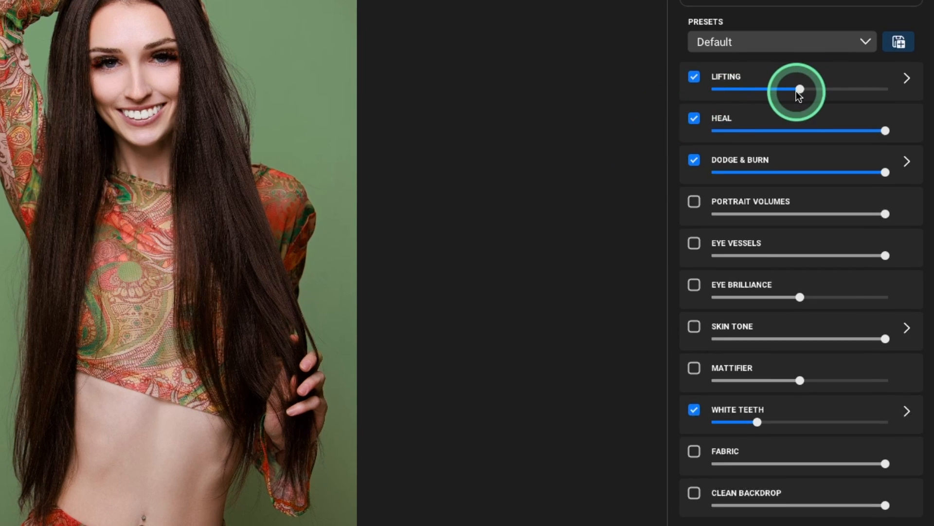
# Lower the Lifting strength to about a tenth and raise Femininity for Face 1 (F) to about one third
pyautogui.moveTo(798, 92); pyautogui.dragTo(734, 96)
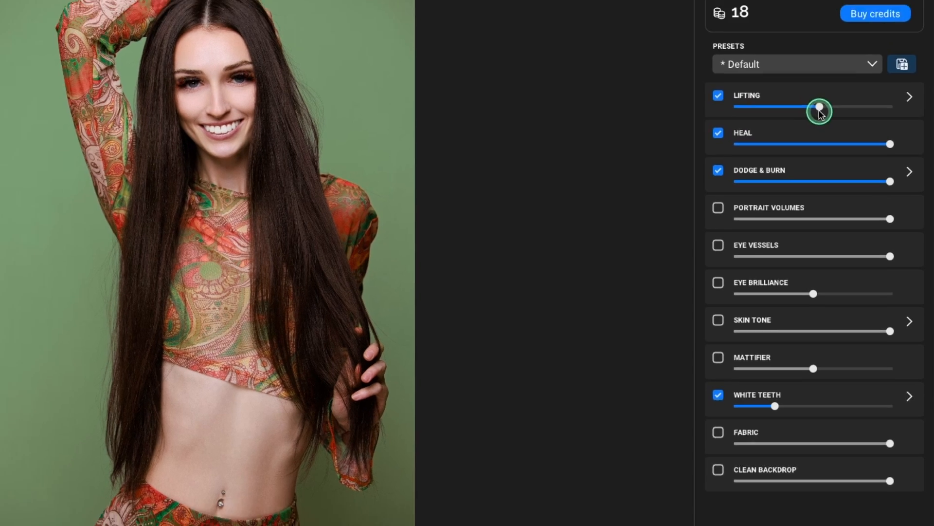
pyautogui.moveTo(821, 113); pyautogui.dragTo(771, 106)
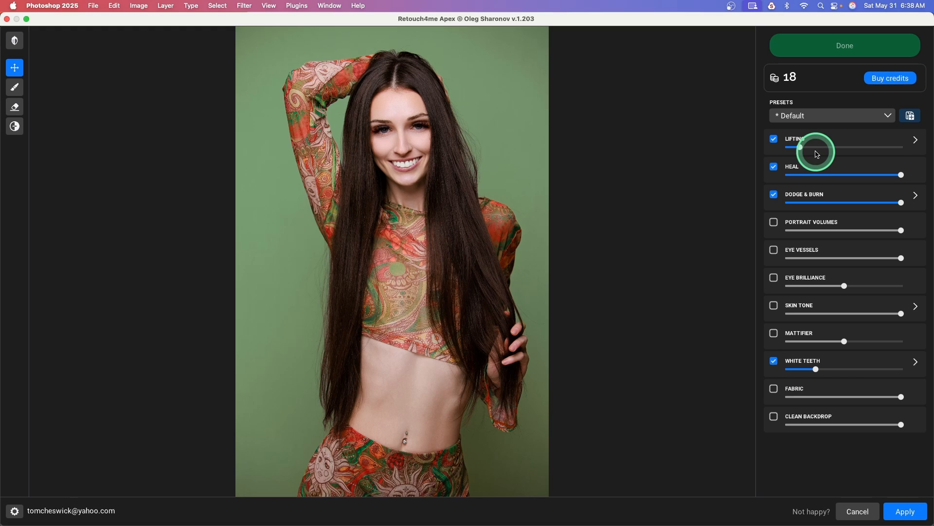
pyautogui.click(817, 154)
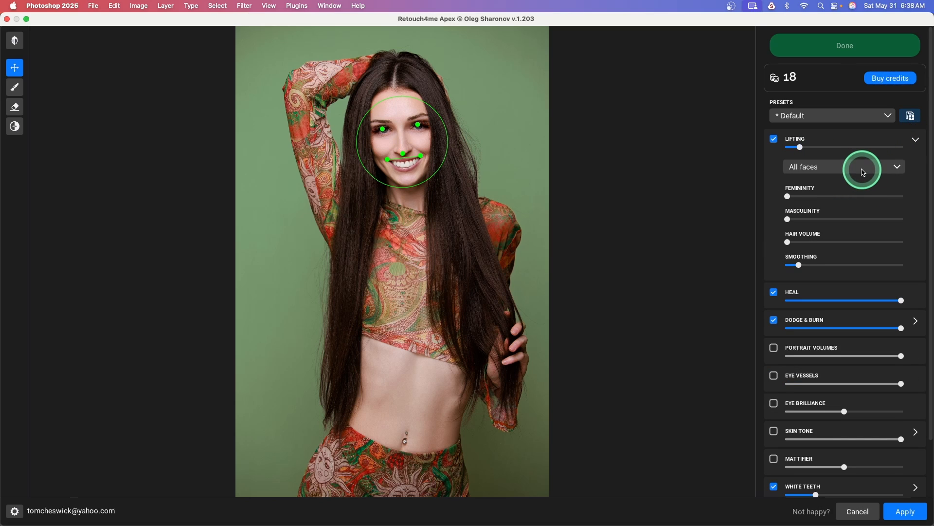
pyautogui.click(863, 172)
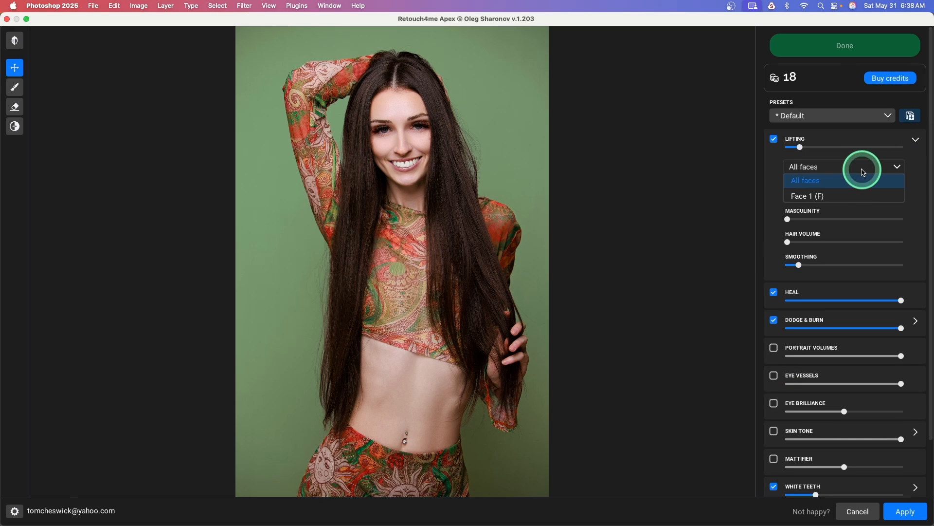
pyautogui.click(859, 197)
pyautogui.moveTo(787, 195); pyautogui.dragTo(826, 207)
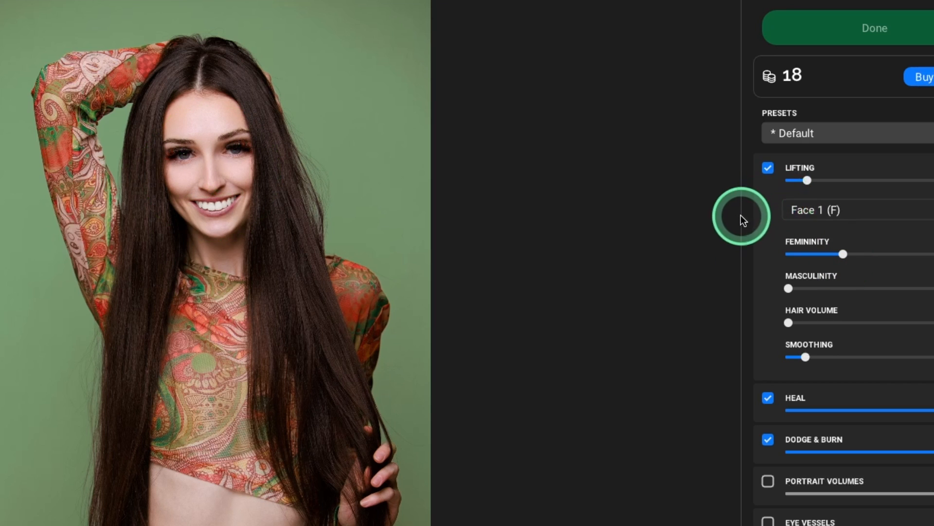
# Reduce the Lifting strength to near its minimum and compare the face with Lifting off and on
pyautogui.moveTo(807, 181); pyautogui.dragTo(794, 183)
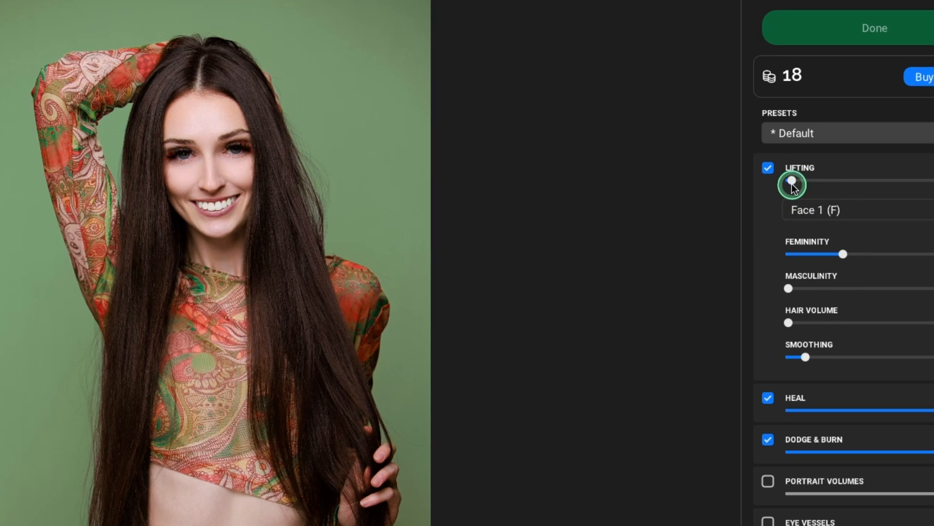
pyautogui.click(769, 168)
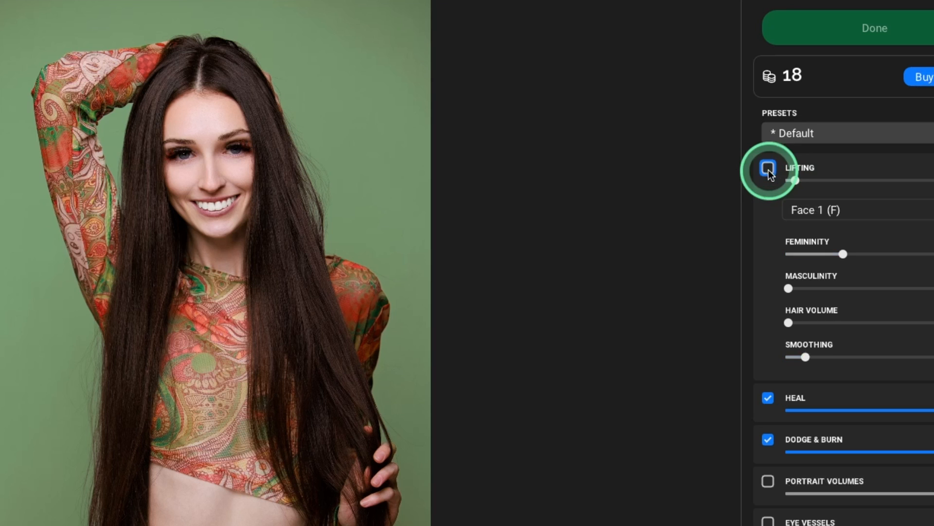
pyautogui.click(768, 169)
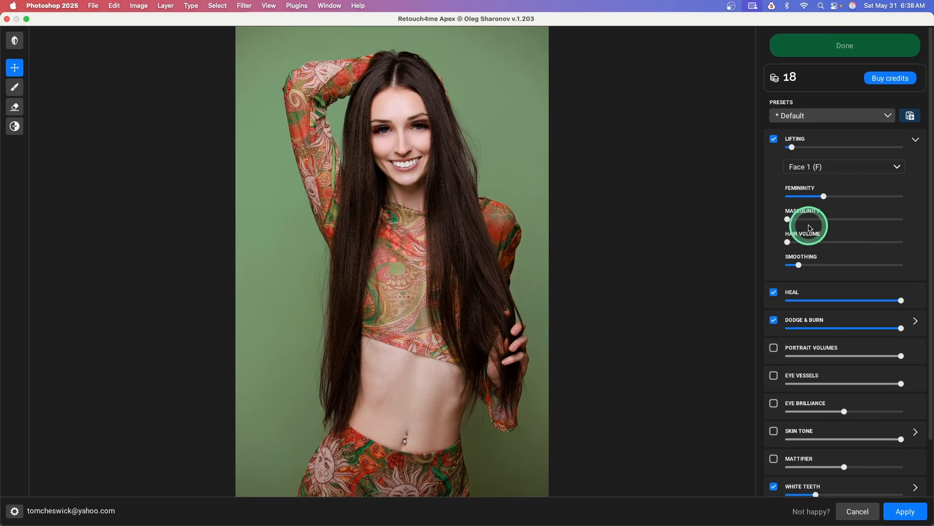
pyautogui.click(915, 140)
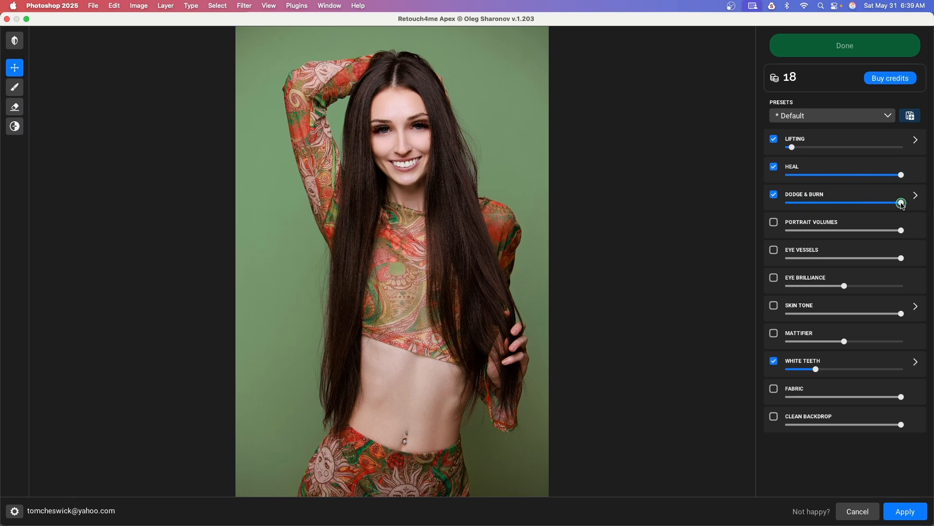
# Preview the effect of the Dodge & Burn strength and of Lifting on the enlarged face
pyautogui.moveTo(900, 203); pyautogui.dragTo(779, 203)
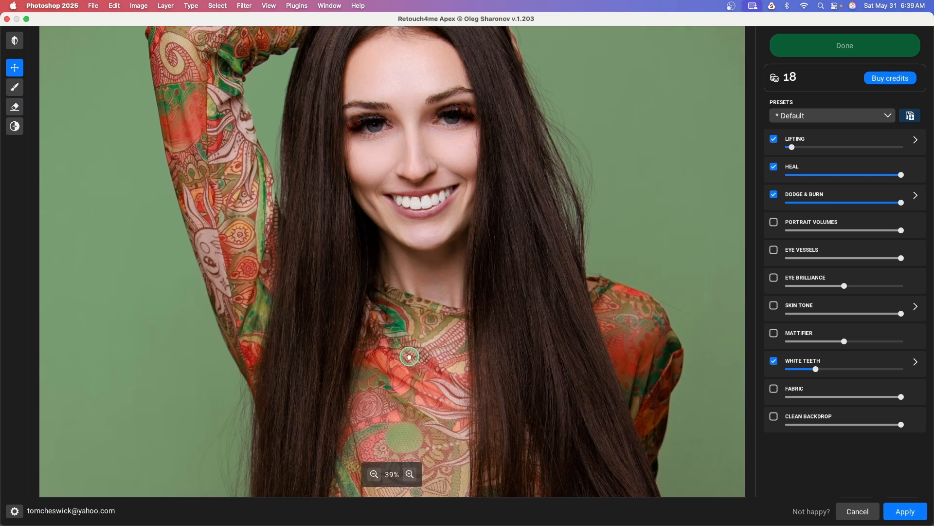
pyautogui.moveTo(409, 354); pyautogui.dragTo(406, 382)
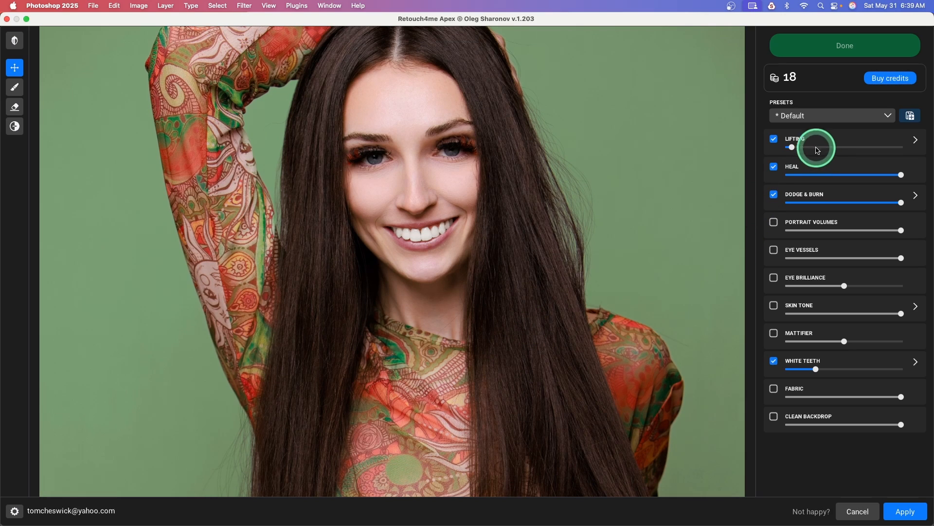
pyautogui.click(776, 143)
pyautogui.click(777, 142)
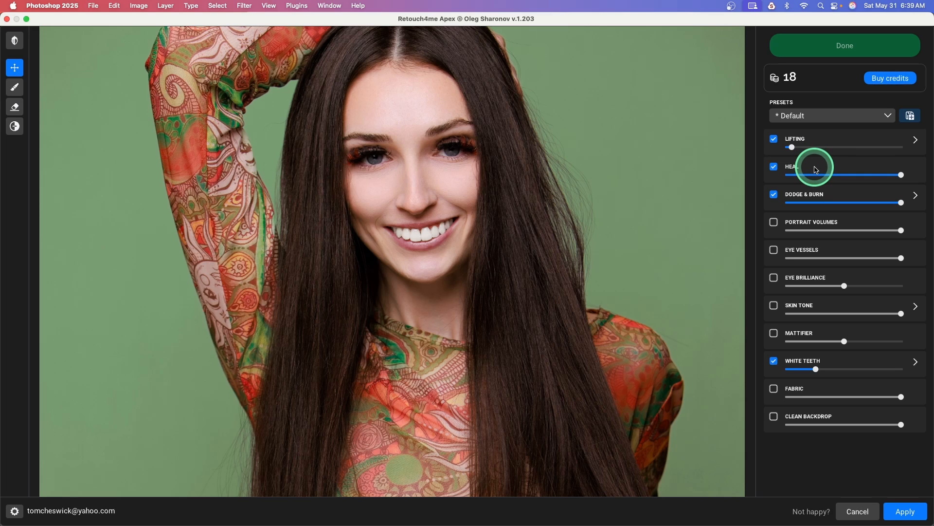
# Compare the facial skin with Heal and Dodge & Burn each switched off and on
pyautogui.click(774, 167)
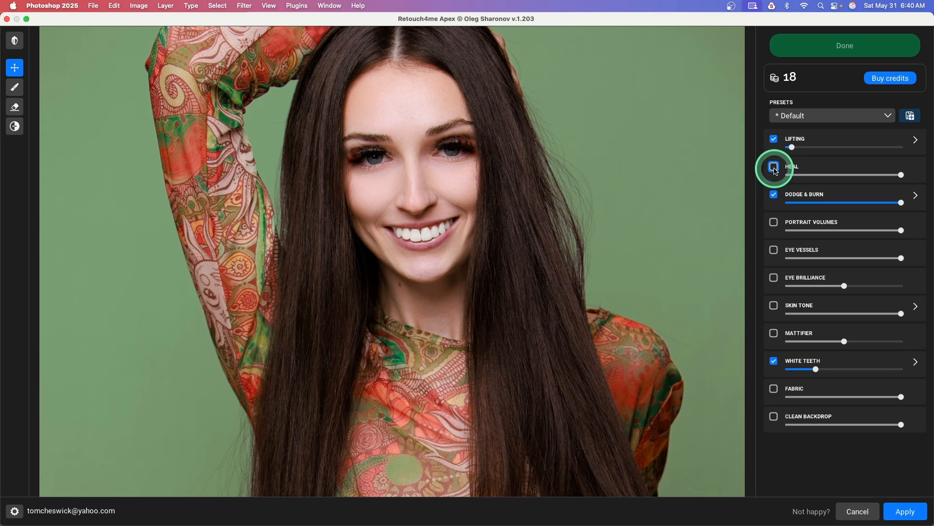
pyautogui.click(774, 167)
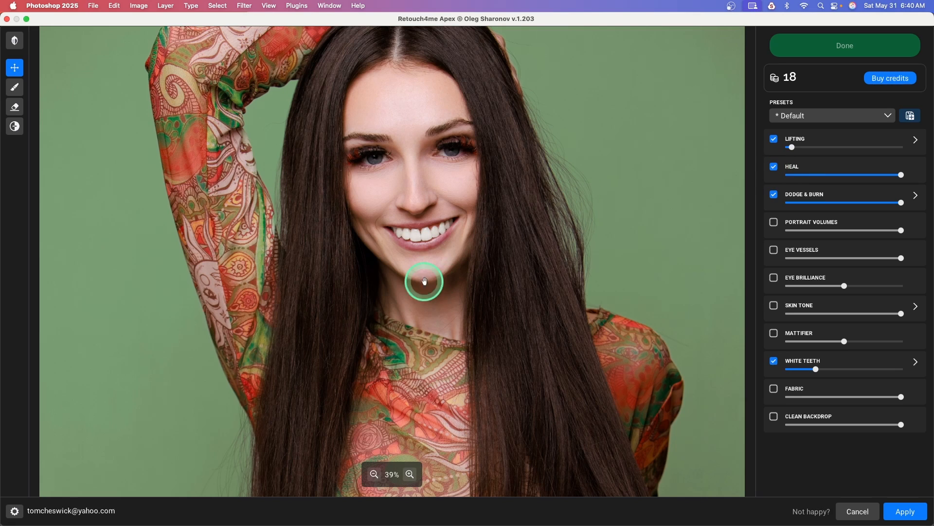
pyautogui.click(774, 195)
pyautogui.click(774, 195)
pyautogui.click(774, 168)
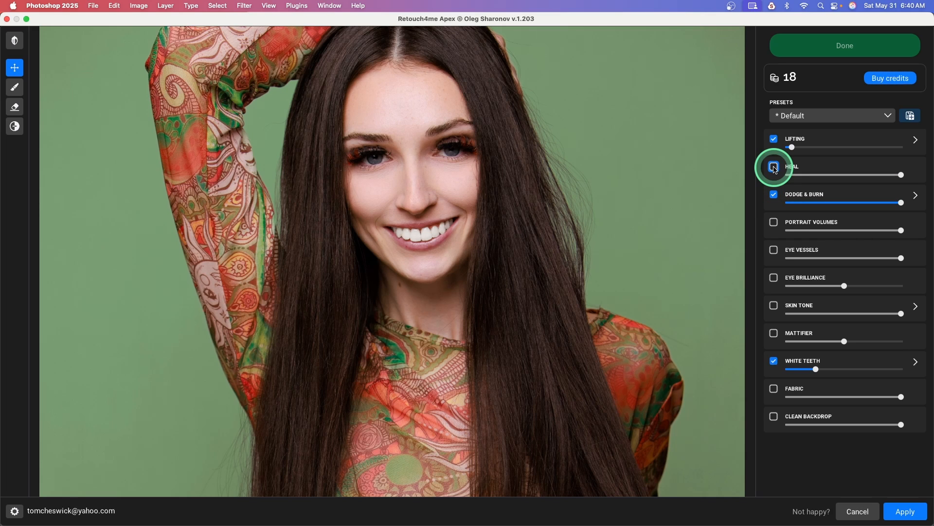
pyautogui.click(774, 167)
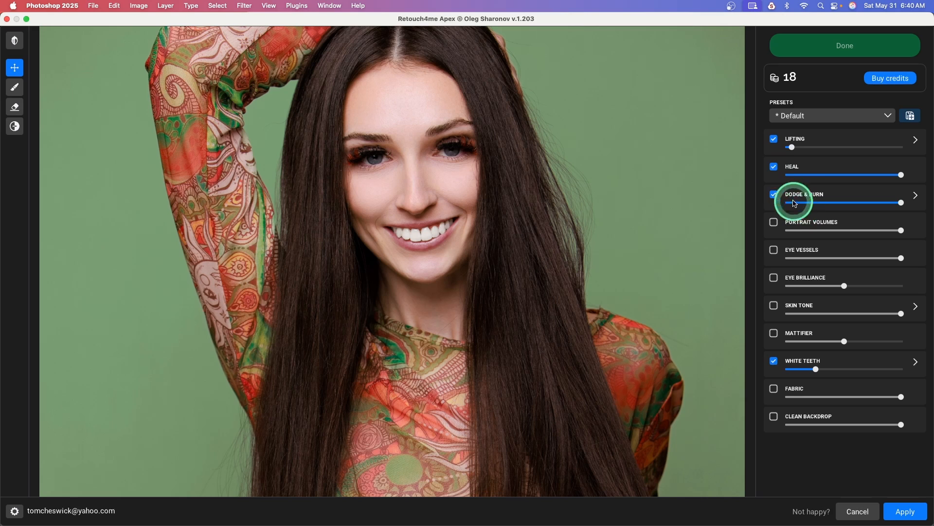
# Turn off Heal and vary the Dodge & Burn strength from zero back to almost full
pyautogui.click(774, 166)
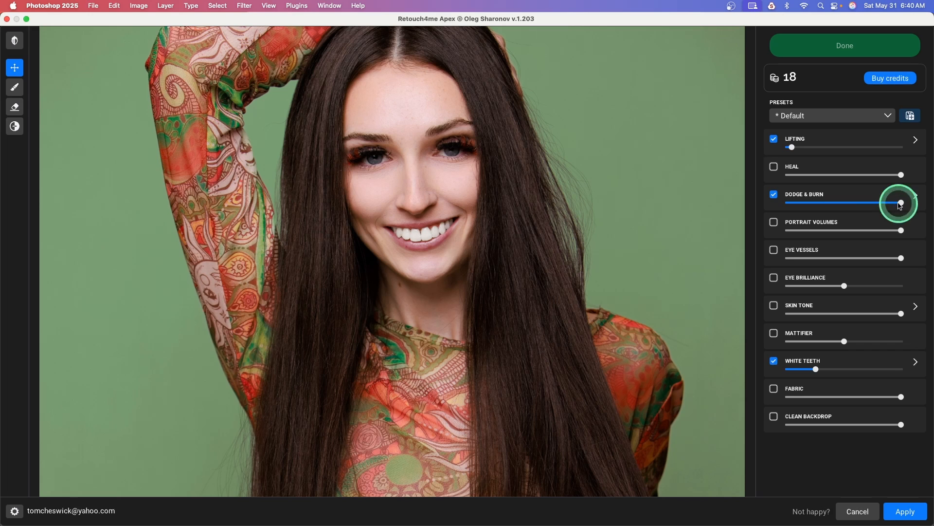
pyautogui.moveTo(900, 204); pyautogui.dragTo(736, 210)
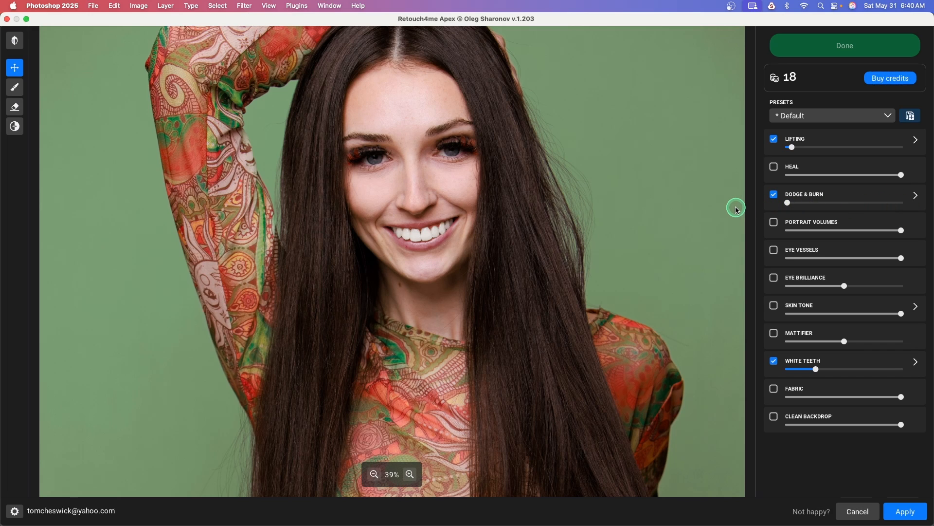
pyautogui.moveTo(745, 208); pyautogui.dragTo(906, 210)
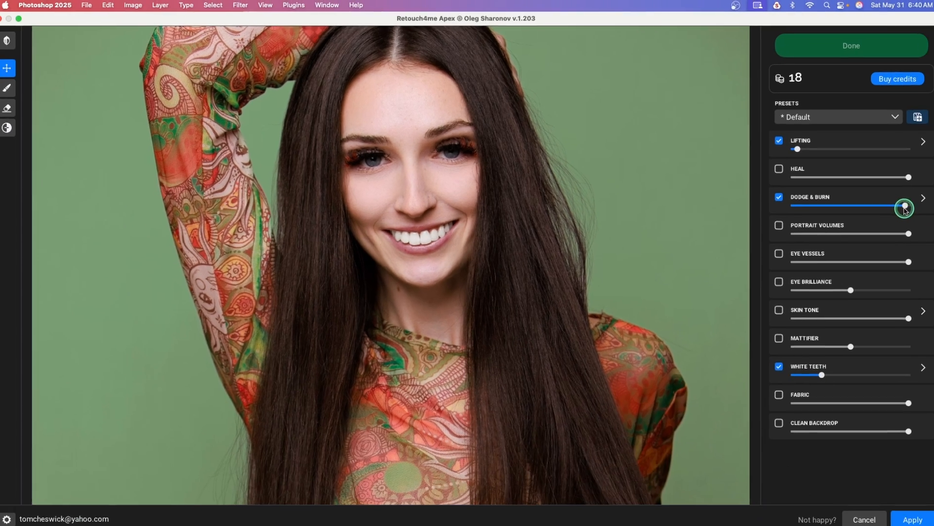
# Compare the midriff skin with Dodge & Burn switched off and on
pyautogui.click(774, 194)
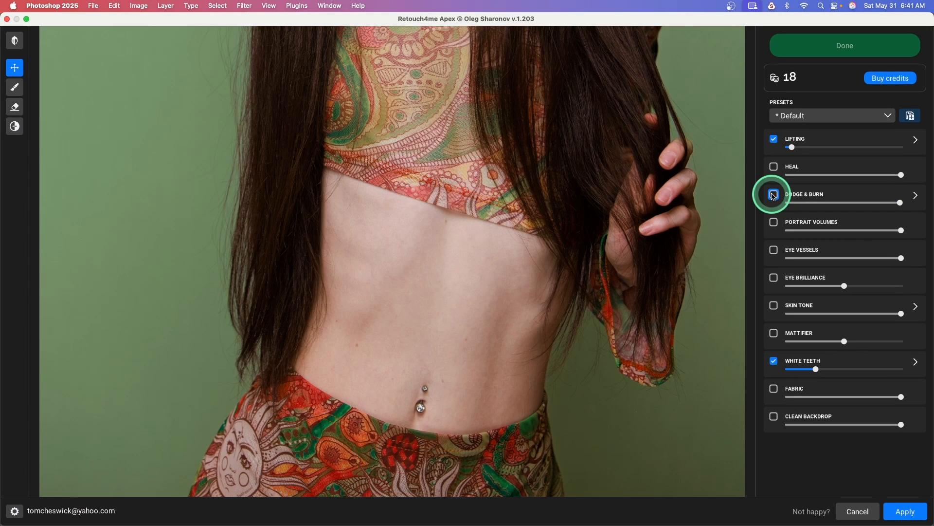
pyautogui.click(773, 194)
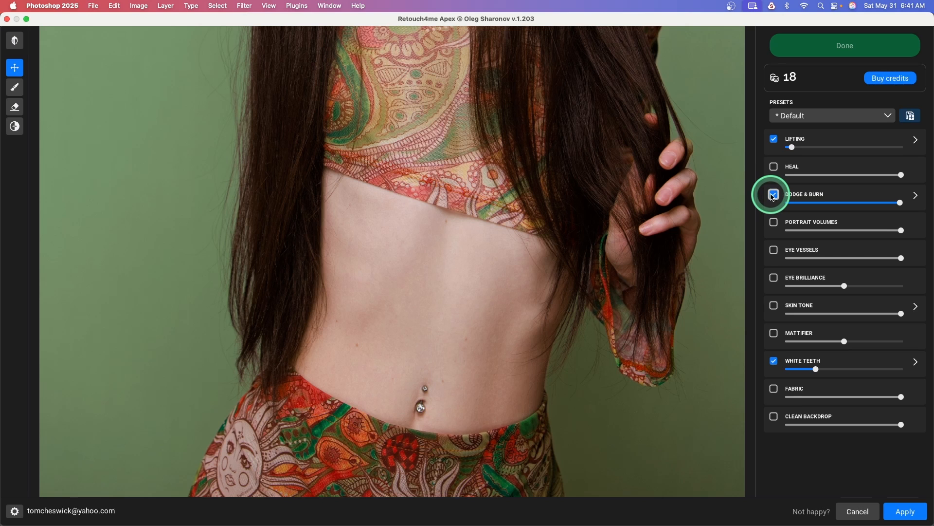
pyautogui.click(774, 194)
pyautogui.click(774, 194)
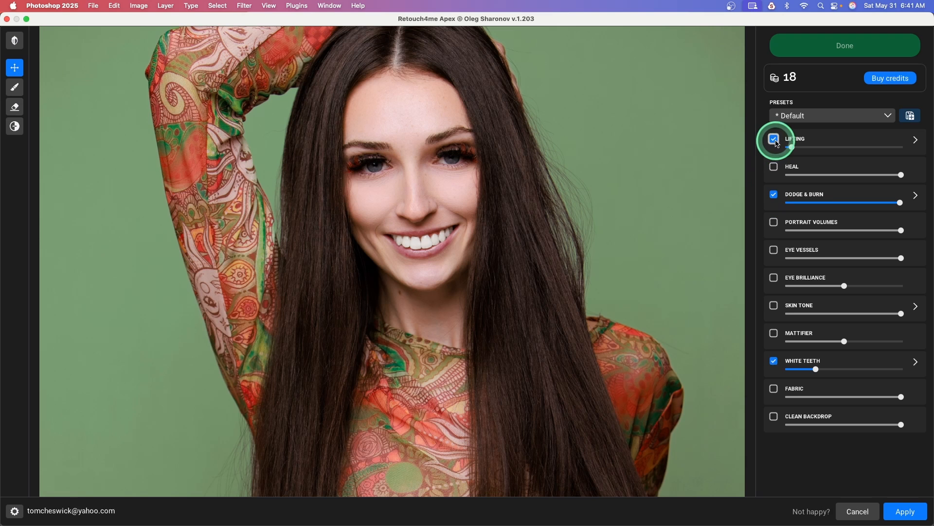
# Turn off Lifting and enable Portrait Volumes, comparing the face with and without Portrait Volumes
pyautogui.click(774, 141)
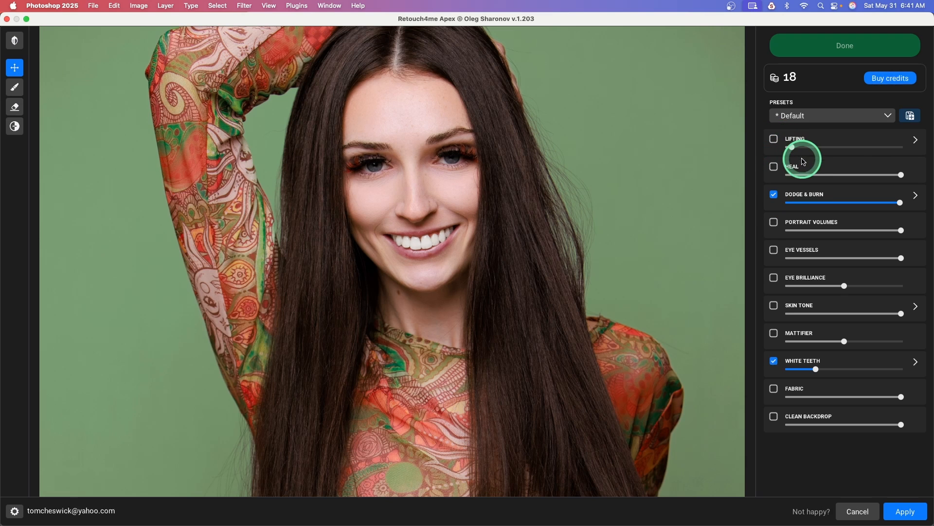
pyautogui.click(775, 223)
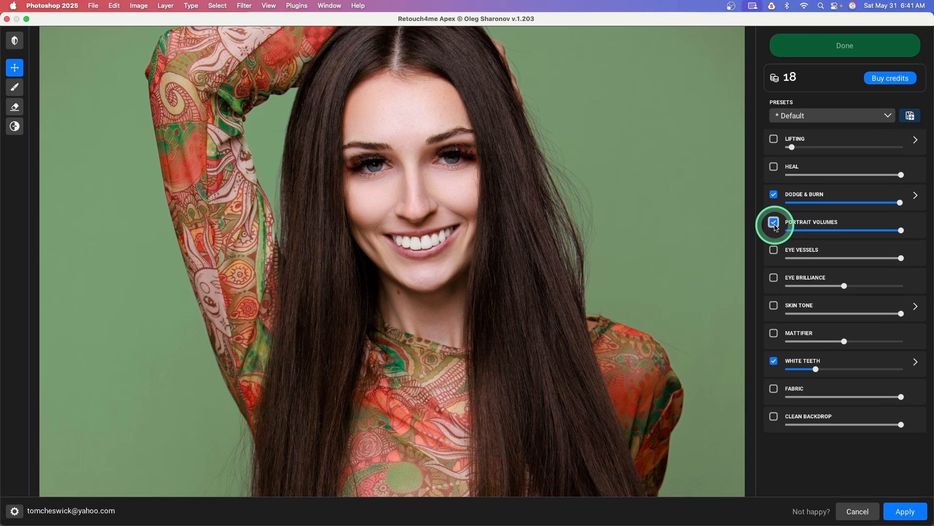
pyautogui.click(775, 224)
pyautogui.click(774, 225)
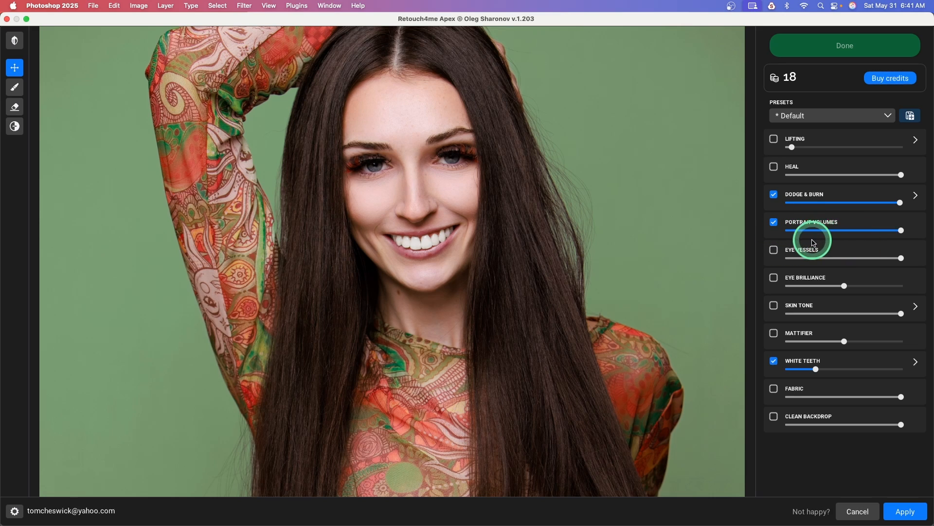
# Enable the Eye Vessels and Eye Brilliance corrections for the portrait
pyautogui.click(774, 251)
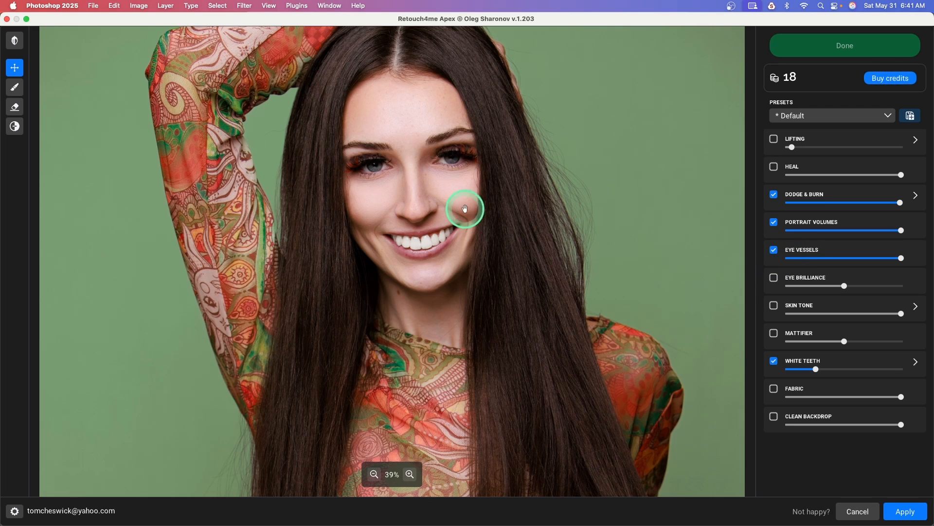
pyautogui.click(770, 280)
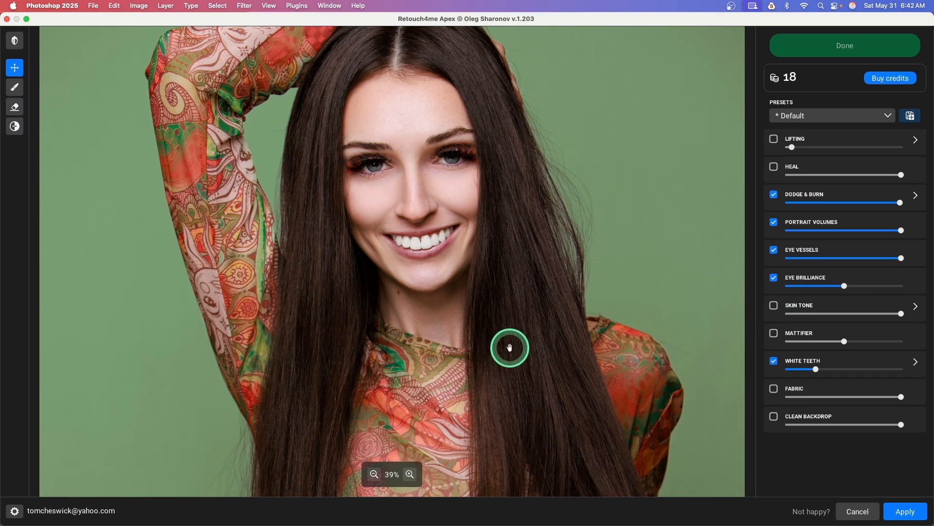
pyautogui.press('space')
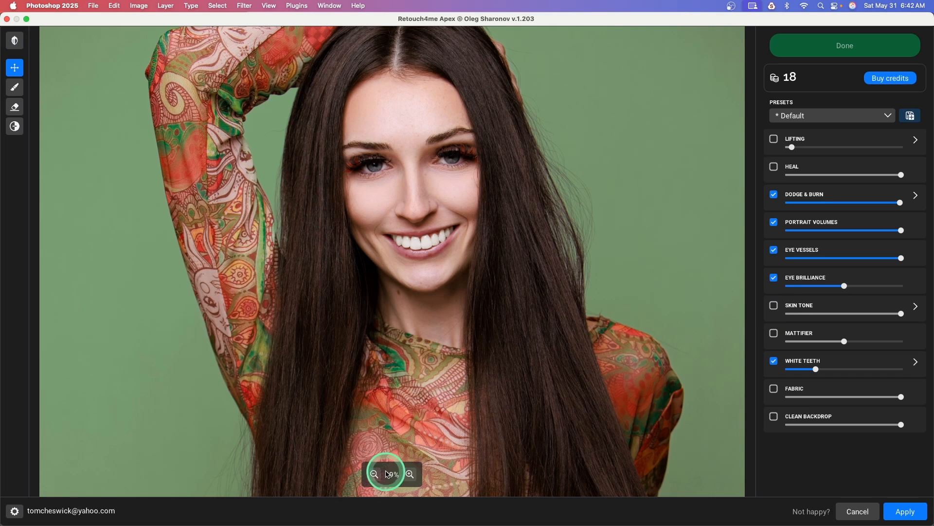
# Lower the White Teeth strength and its Brighten amount to just under a tenth and apply the corrections to the duplicated layer
pyautogui.click(375, 474)
pyautogui.press('space')
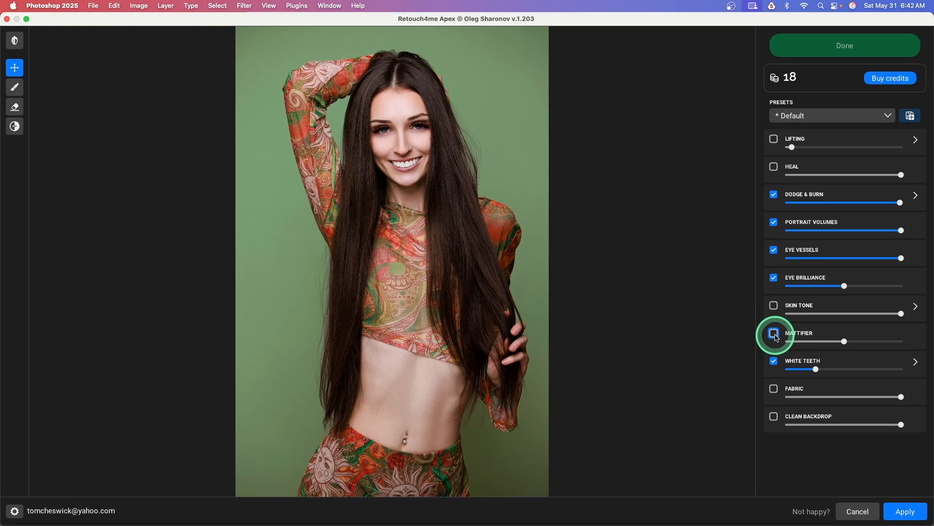
pyautogui.click(915, 361)
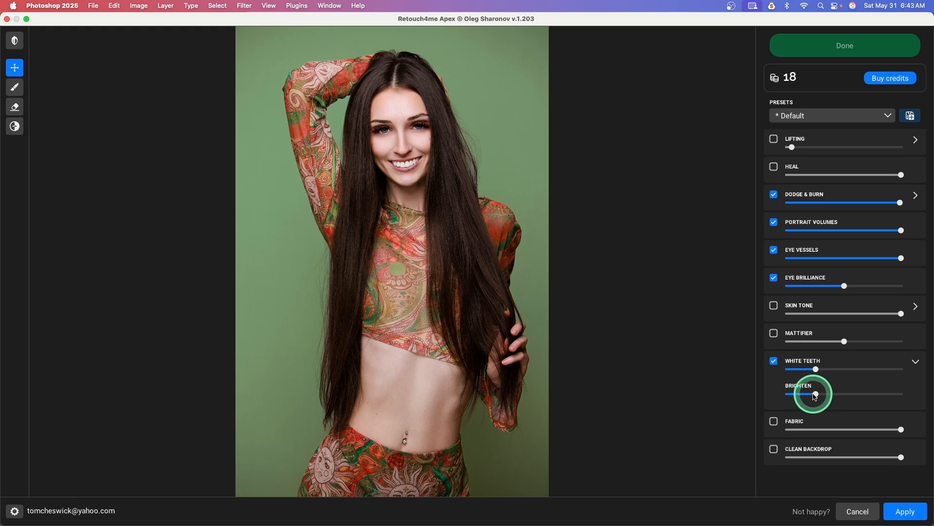
pyautogui.moveTo(816, 395); pyautogui.dragTo(796, 396)
pyautogui.click(794, 369)
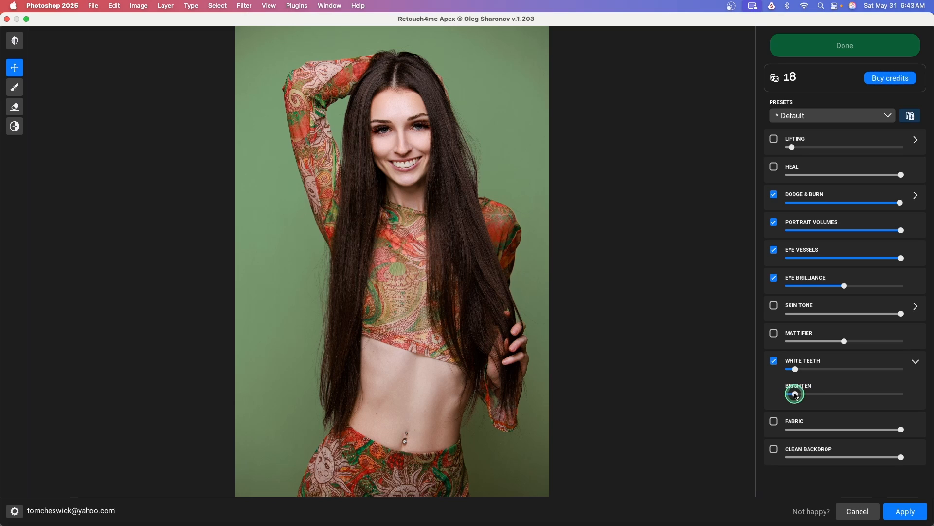
pyautogui.click(778, 428)
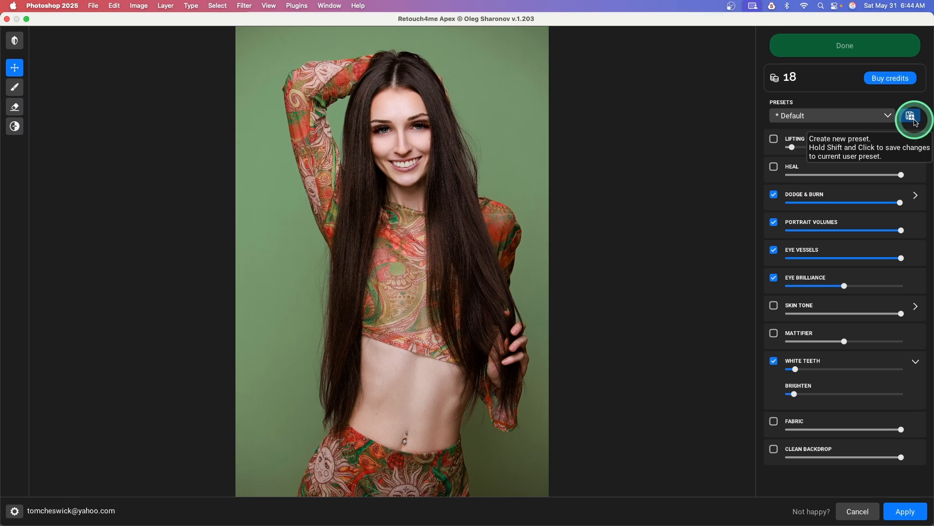
pyautogui.click(904, 510)
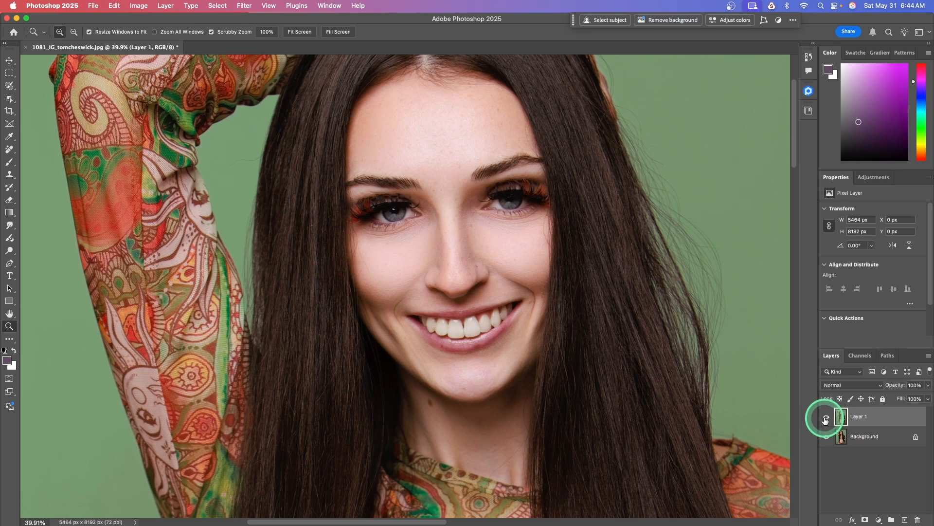
# Compare the face with the retouched Layer 1 hidden and shown several times
pyautogui.click(826, 418)
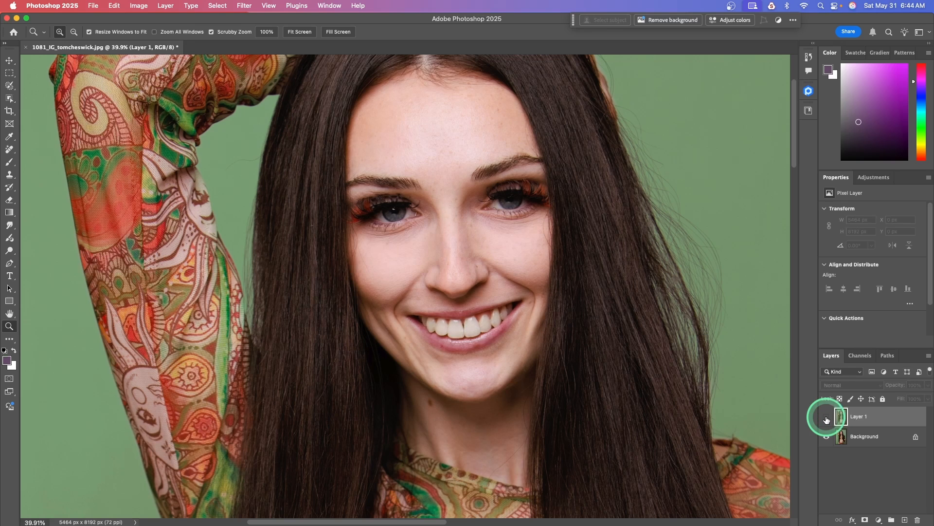
pyautogui.click(827, 418)
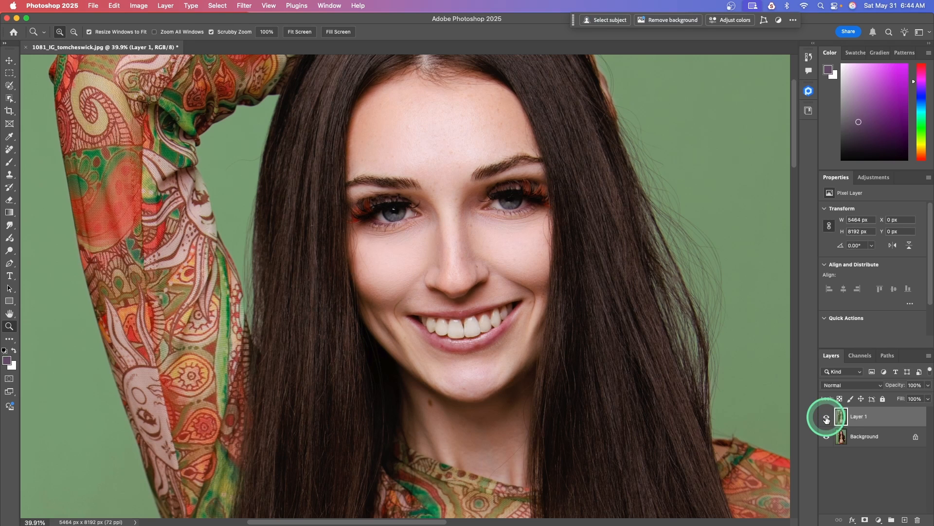
pyautogui.click(827, 418)
pyautogui.click(826, 418)
pyautogui.click(826, 418)
pyautogui.click(826, 418)
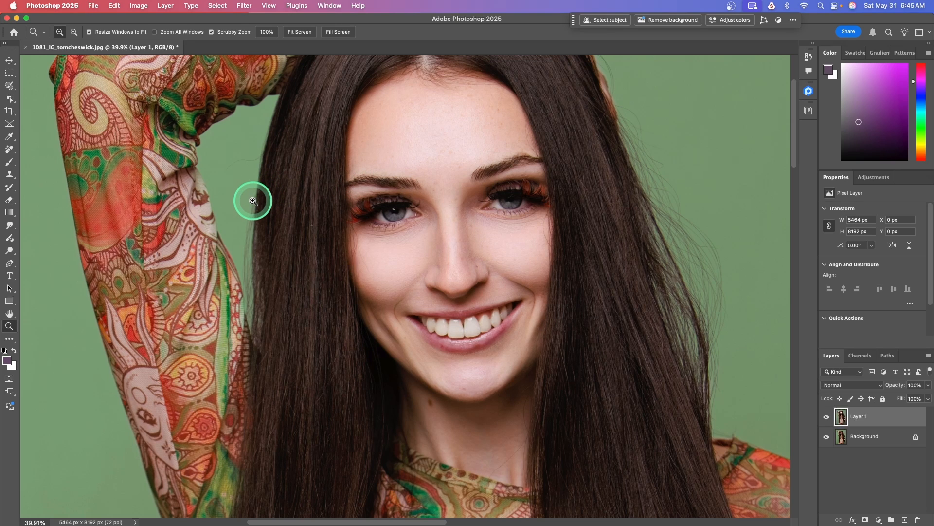
# Look through the scripts that Photoshop offers for processing files
pyautogui.click(93, 6)
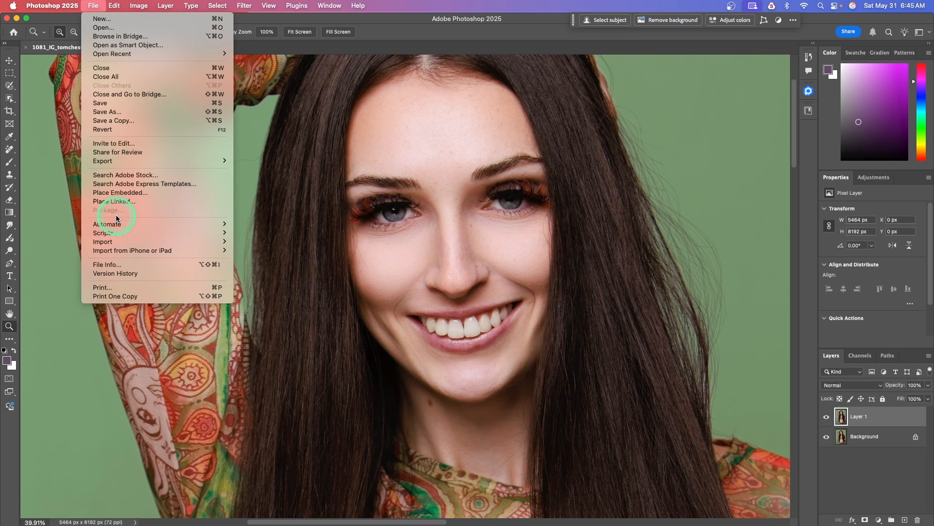
pyautogui.moveTo(122, 235)
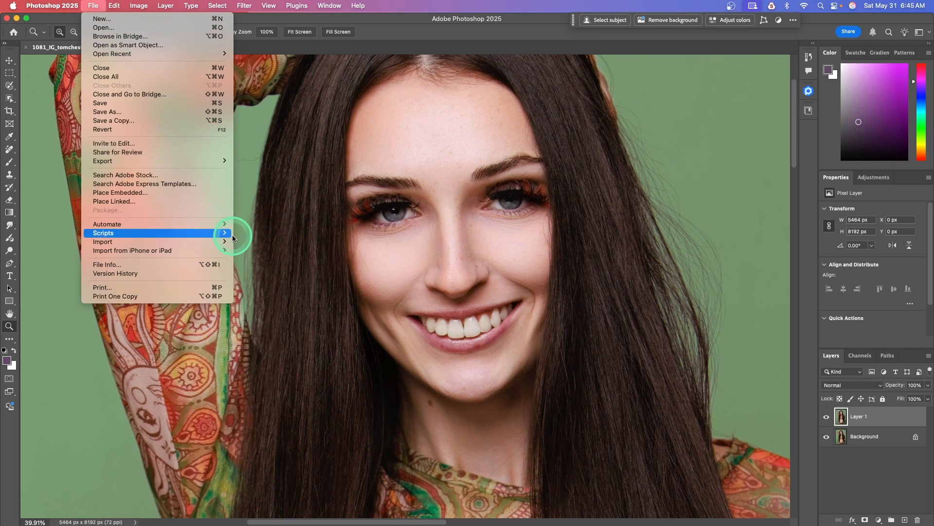
pyautogui.click(263, 234)
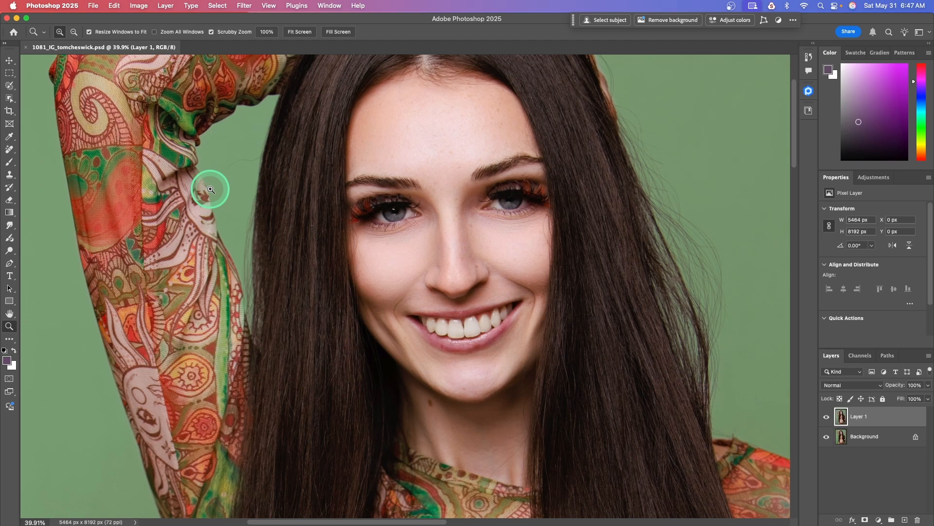
# Leave Photoshop for Finder and go back to the BackUp 2025 listing that contains the APEX folder
pyautogui.click(51, 5)
pyautogui.click(53, 69)
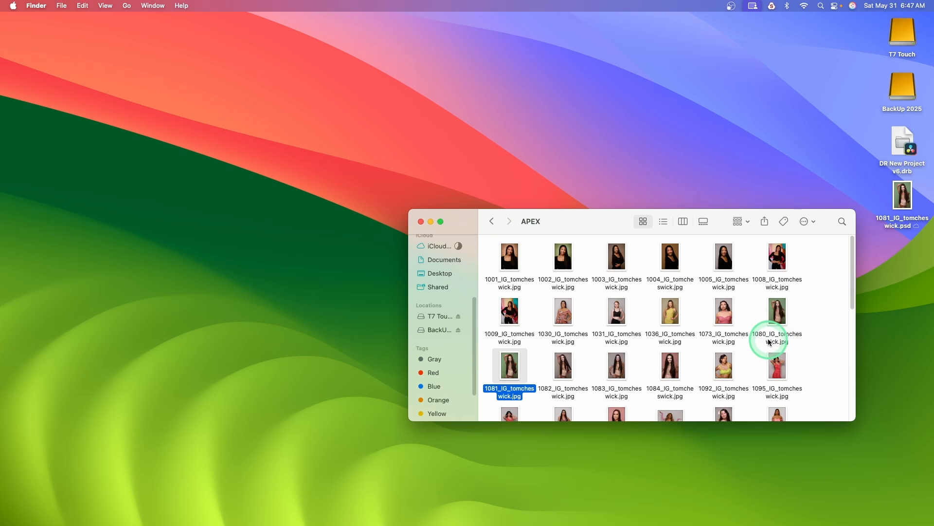
pyautogui.click(492, 224)
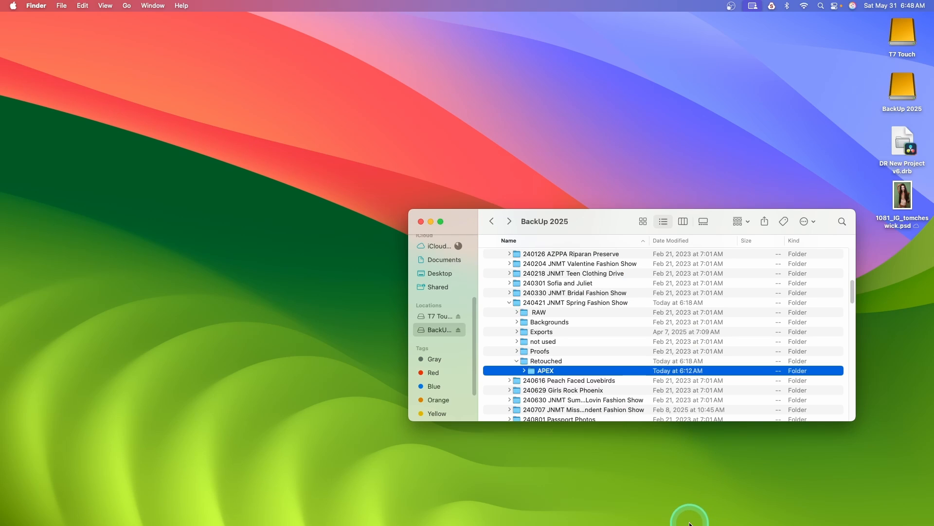
# Launch the standalone Retouch4me Apex application and load the whole APEX image folder into it
pyautogui.moveTo(633, 524)
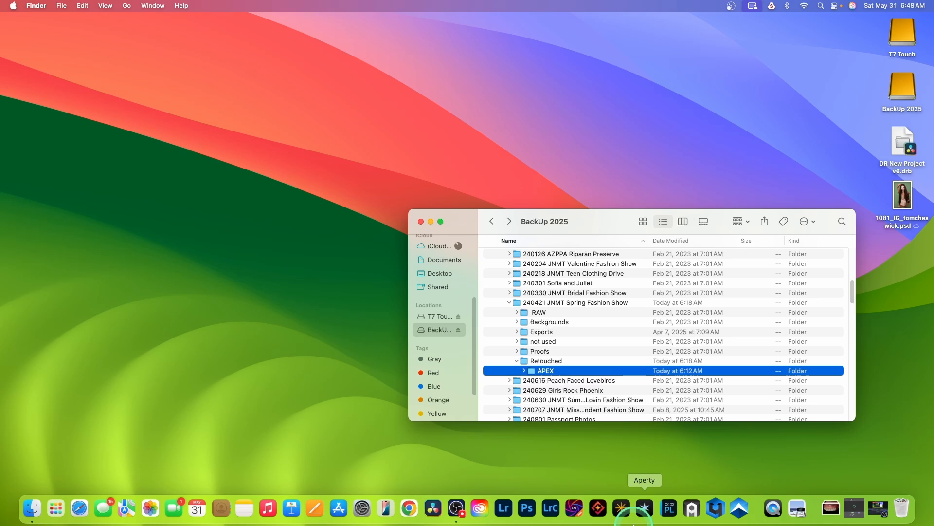
pyautogui.click(741, 509)
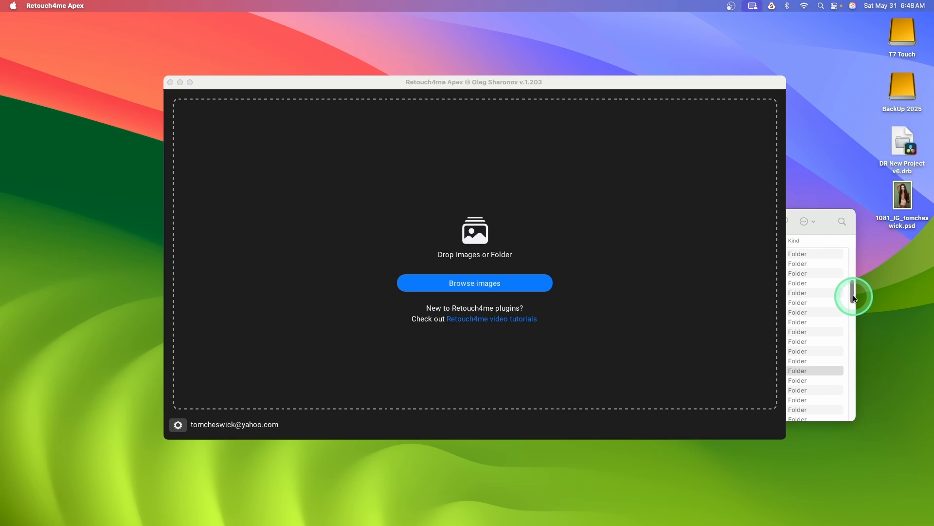
pyautogui.click(817, 317)
pyautogui.moveTo(548, 371); pyautogui.dragTo(308, 286)
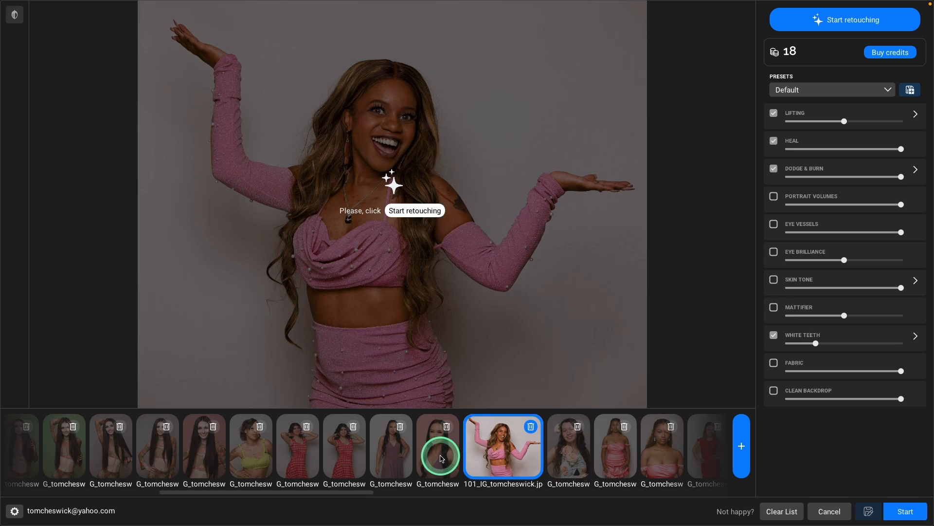
# Choose the portrait of the dark-haired woman in the sparkling pink V-neck dress and start retouching it
pyautogui.click(442, 457)
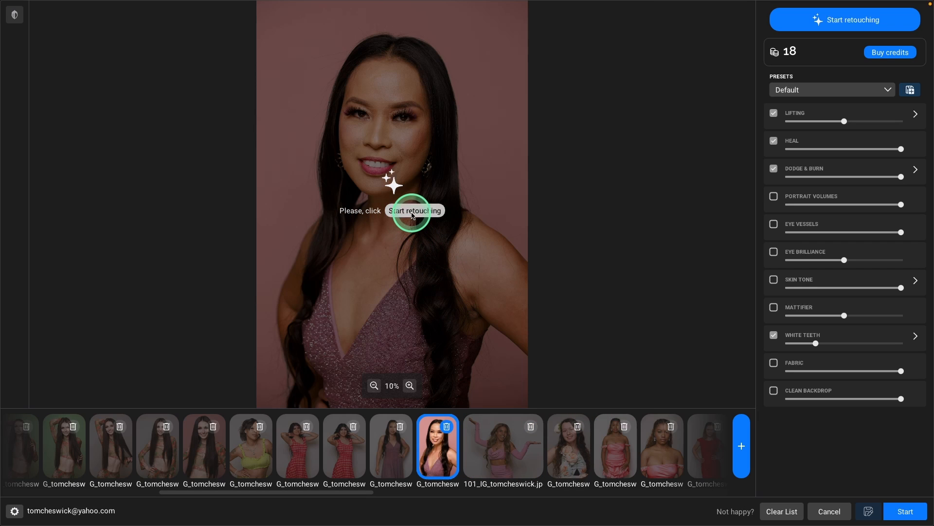
pyautogui.click(412, 211)
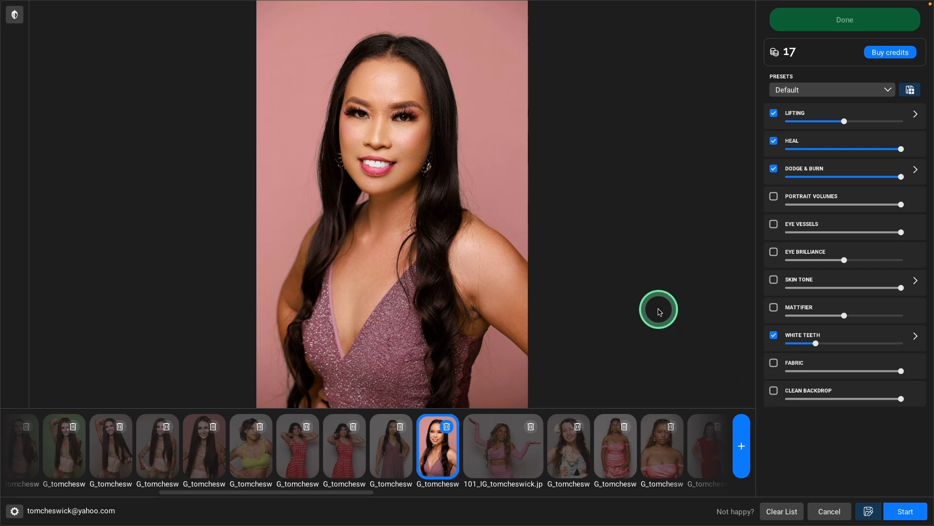
# Compare a close-up of the woman's face between the original photo and the retouched version
pyautogui.moveTo(436, 342)
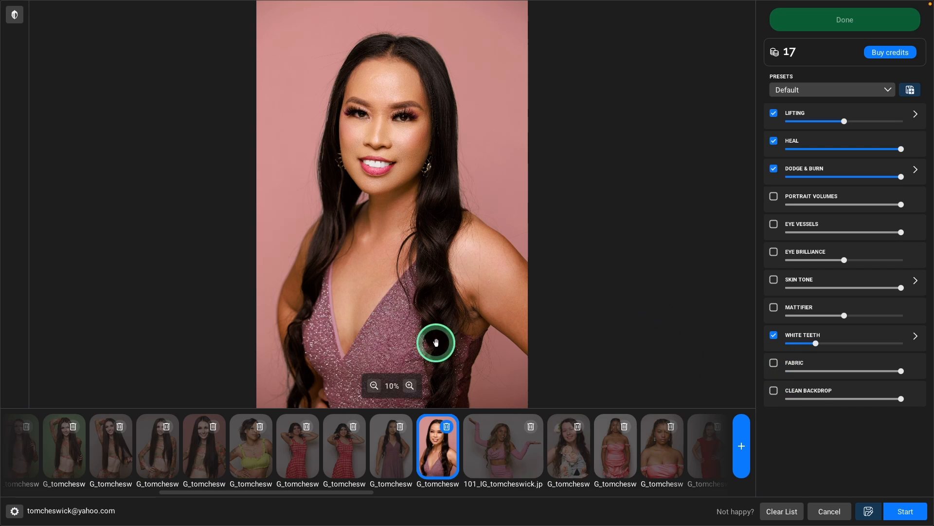
pyautogui.click(410, 387)
pyautogui.moveTo(438, 159); pyautogui.dragTo(441, 363)
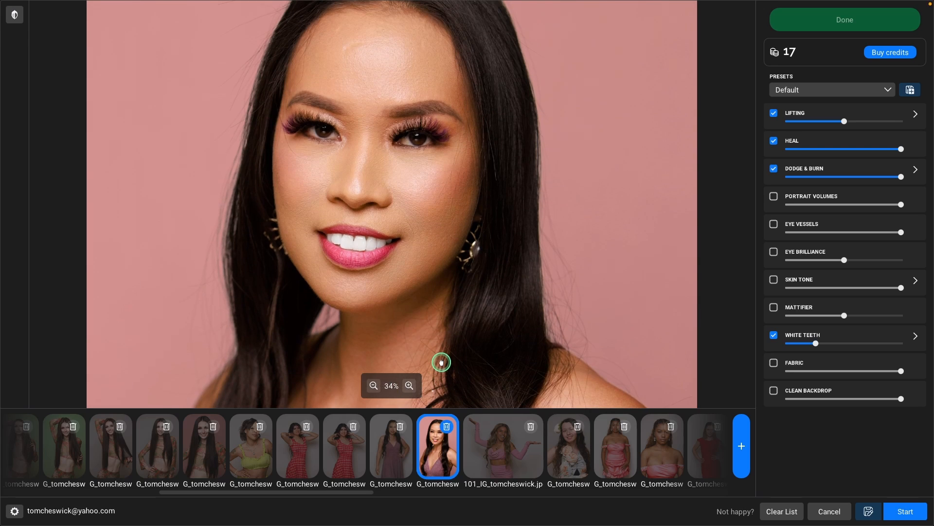
pyautogui.click(14, 15)
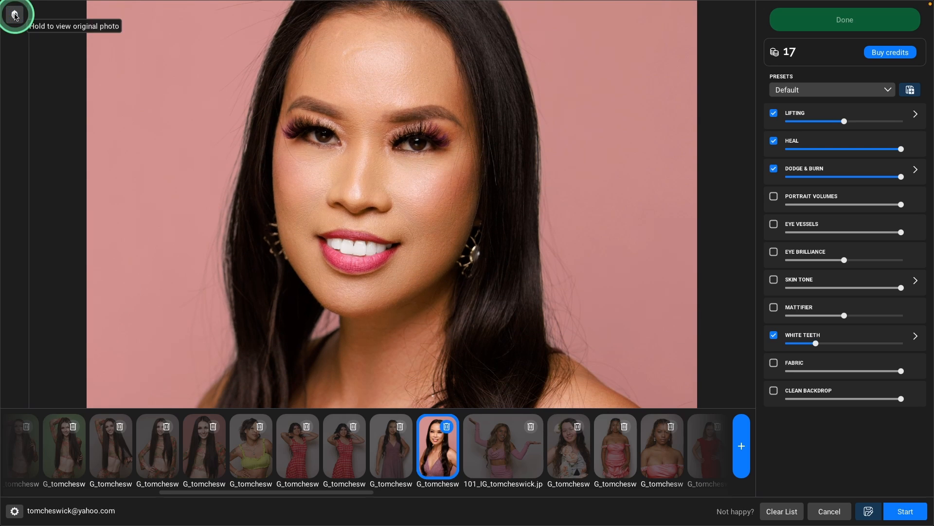
pyautogui.click(14, 15)
pyautogui.click(15, 15)
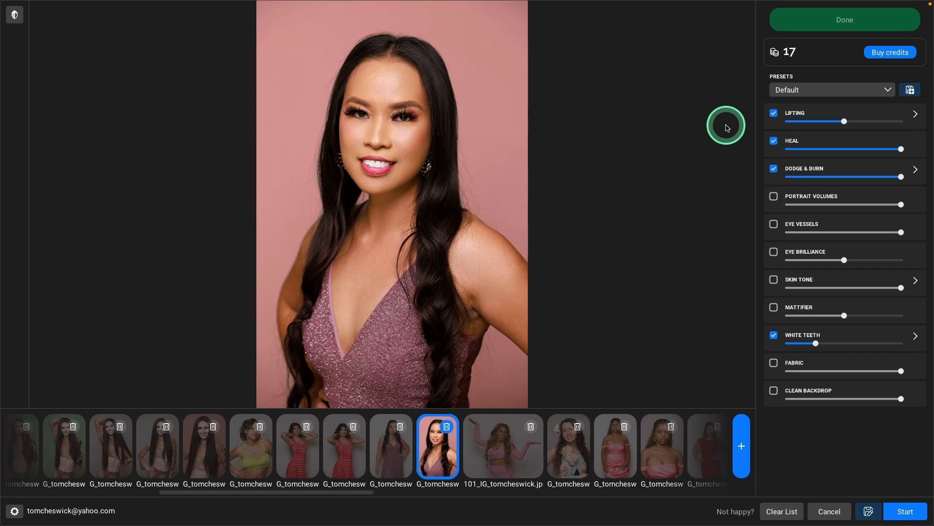
# Set the Lifting strength to zero and Hair Volume to about 40%, comparing the hair with Lifting off and on
pyautogui.click(916, 115)
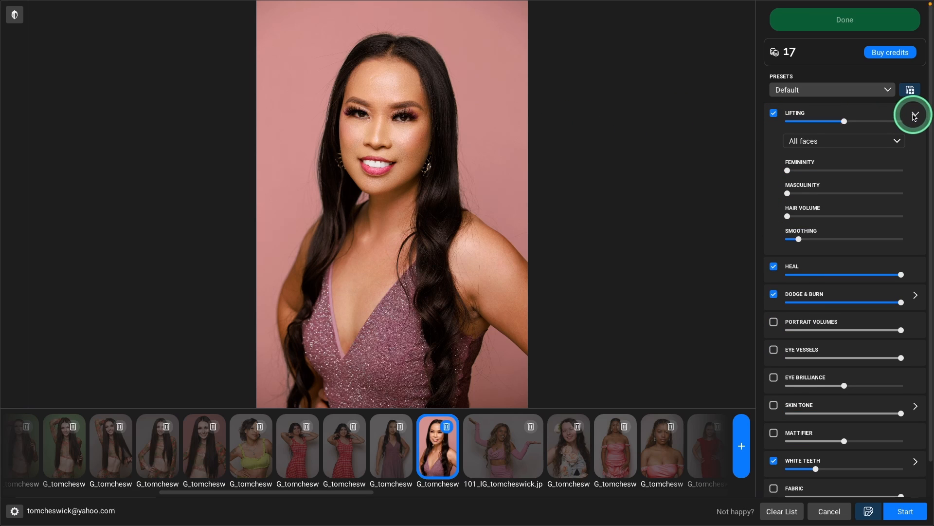
pyautogui.moveTo(843, 121); pyautogui.dragTo(770, 127)
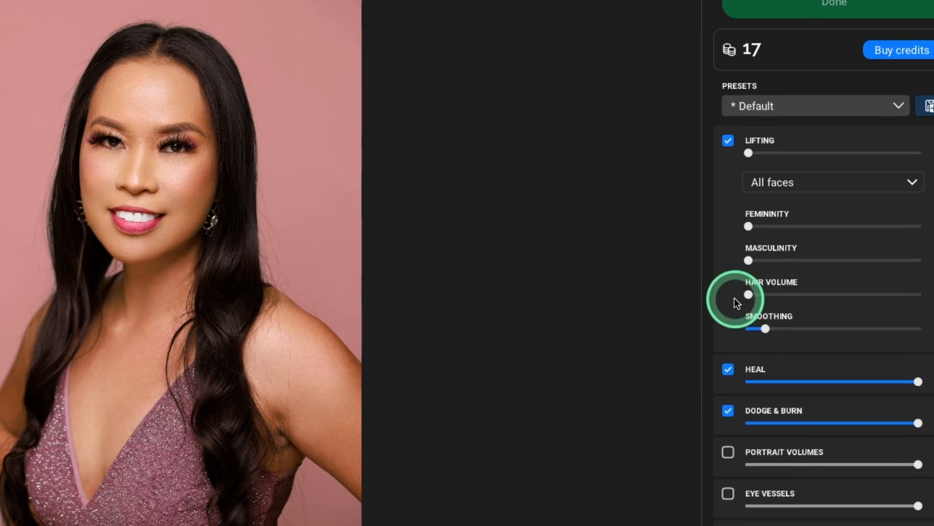
pyautogui.moveTo(750, 296); pyautogui.dragTo(814, 296)
pyautogui.click(728, 141)
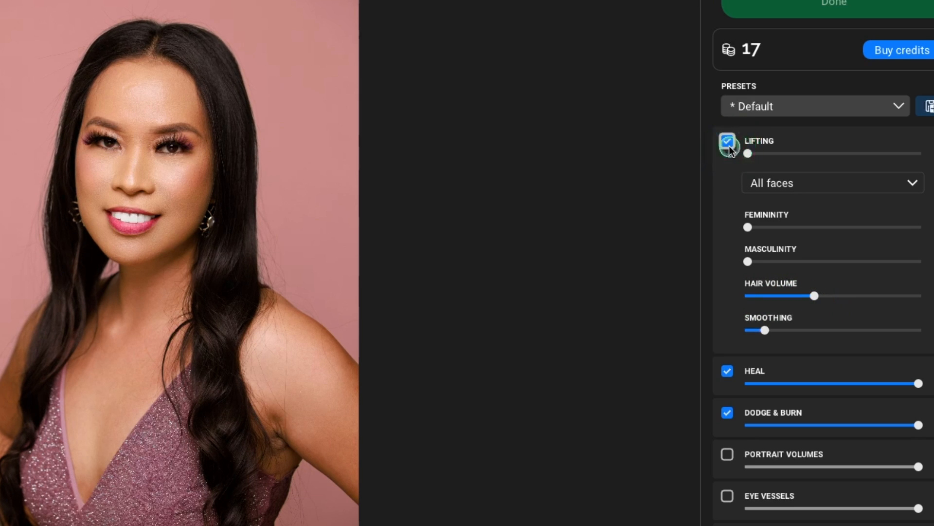
pyautogui.click(728, 141)
pyautogui.click(727, 141)
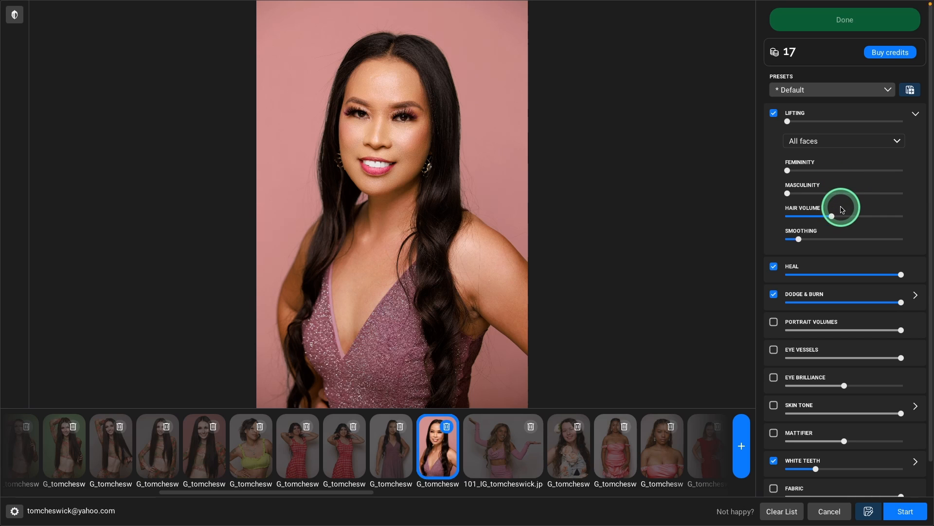
# Reduce Hair Volume to about a third and compare the hair with Lifting off and on
pyautogui.moveTo(832, 215)
pyautogui.mouseDown()
pyautogui.moveTo(816, 214)
pyautogui.moveTo(912, 232)
pyautogui.moveTo(811, 223)
pyautogui.moveTo(823, 223)
pyautogui.mouseUp()
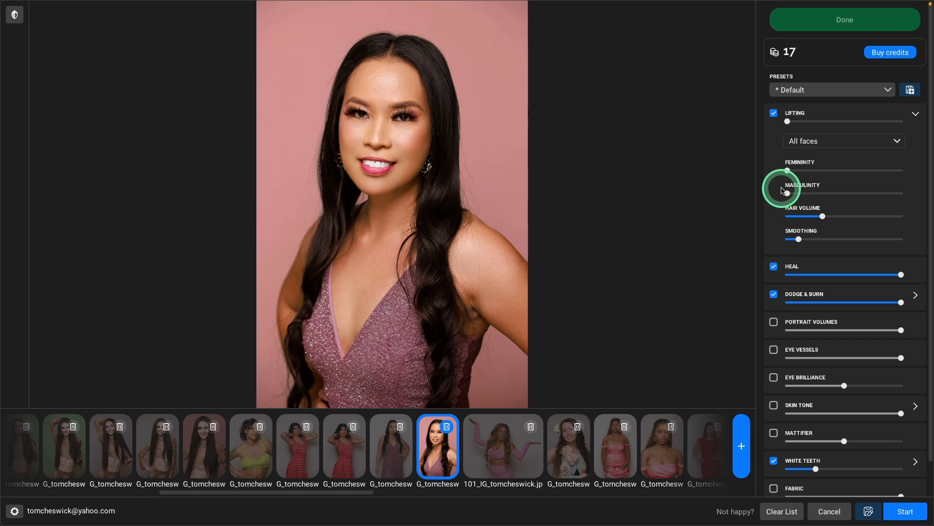
pyautogui.click(774, 115)
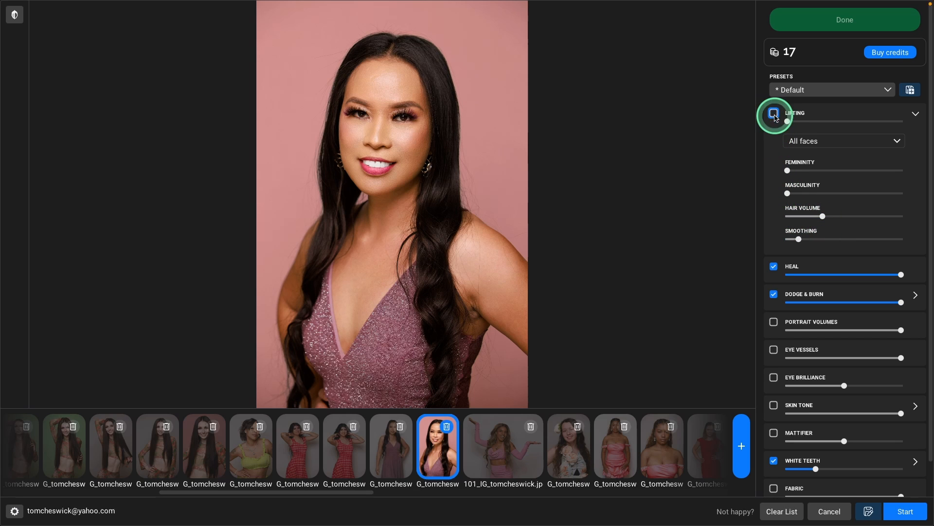
pyautogui.click(774, 115)
# Compare the portrait with the Heal correction switched off and on
pyautogui.click(869, 261)
pyautogui.scroll(-1, 852, 266)
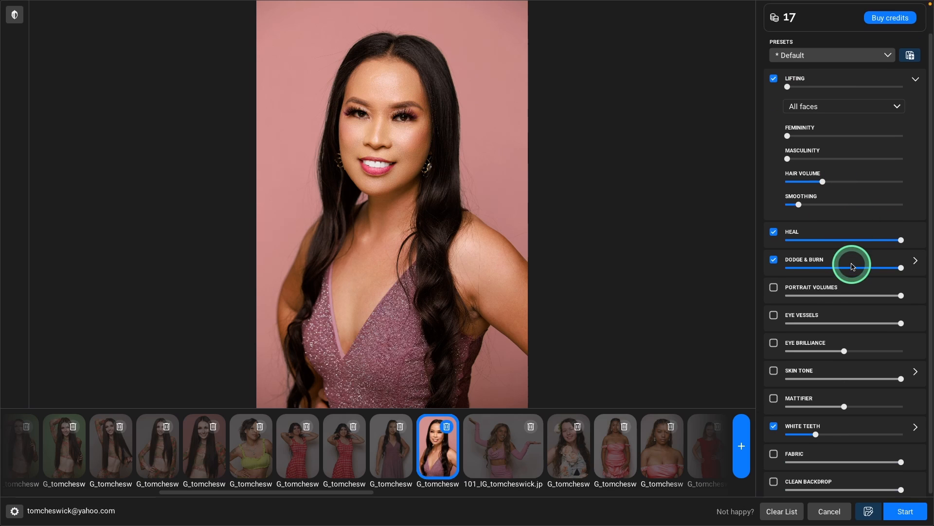
pyautogui.click(774, 233)
pyautogui.click(774, 233)
pyautogui.click(774, 233)
pyautogui.click(774, 233)
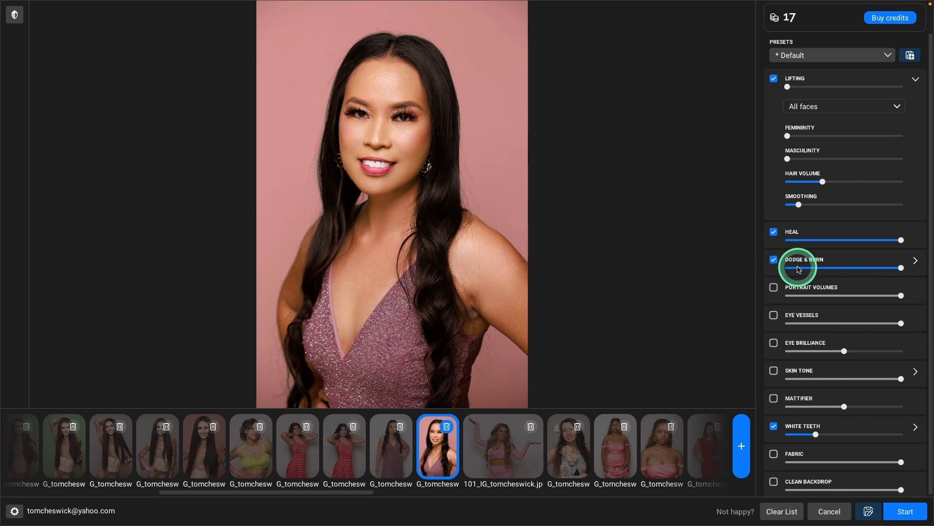
# Compare the portrait with Dodge & Burn off and on, and reduce its strength to about three quarters
pyautogui.click(775, 260)
pyautogui.click(775, 261)
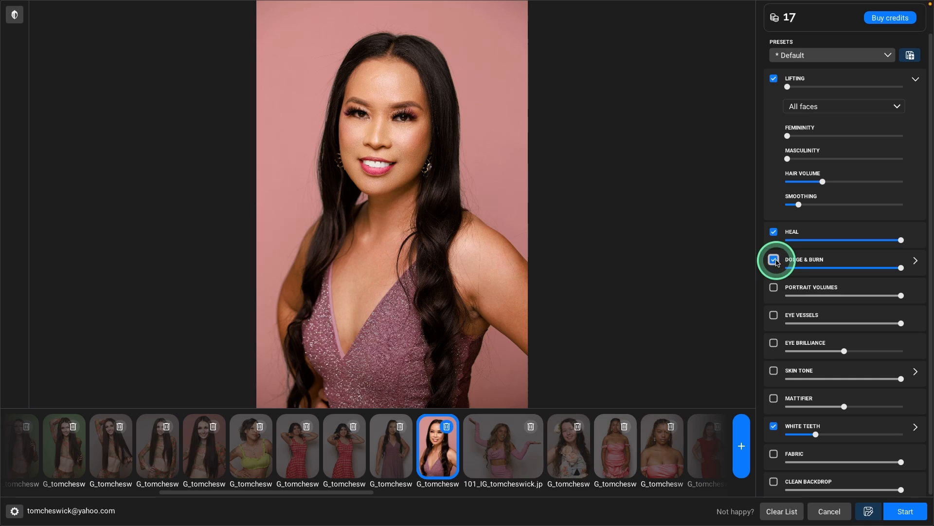
pyautogui.click(774, 260)
pyautogui.click(775, 260)
pyautogui.moveTo(901, 267)
pyautogui.mouseDown()
pyautogui.moveTo(772, 275)
pyautogui.moveTo(839, 276)
pyautogui.mouseUp()
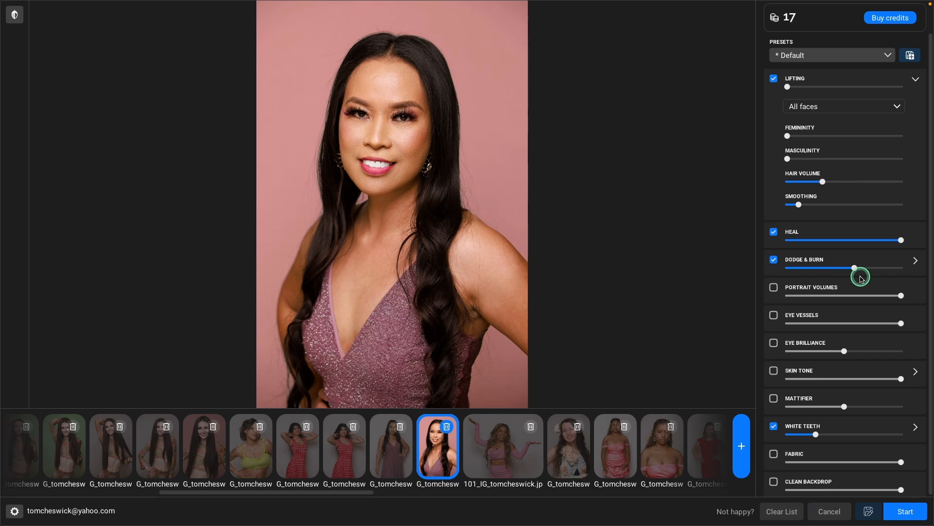
pyautogui.click(874, 269)
# Enable Portrait Volumes at full strength and inspect the woman's face up close
pyautogui.click(773, 288)
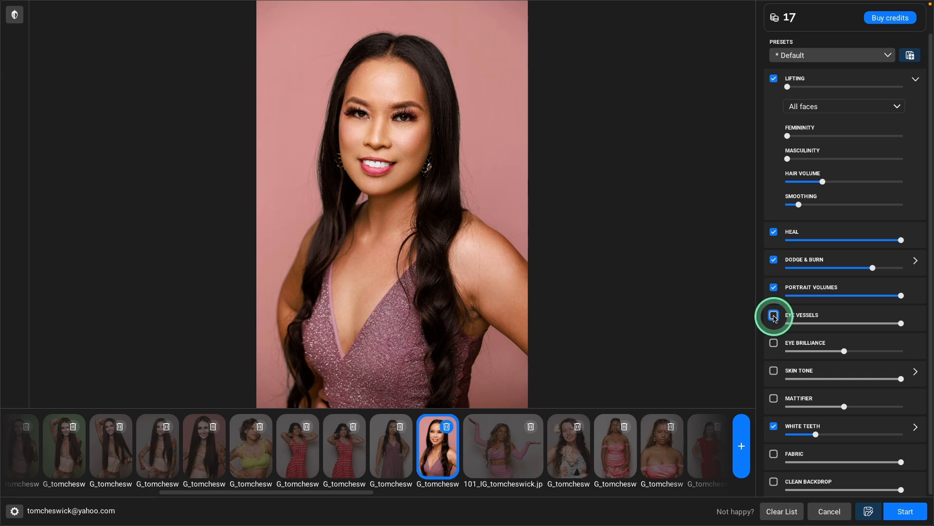
pyautogui.click(409, 385)
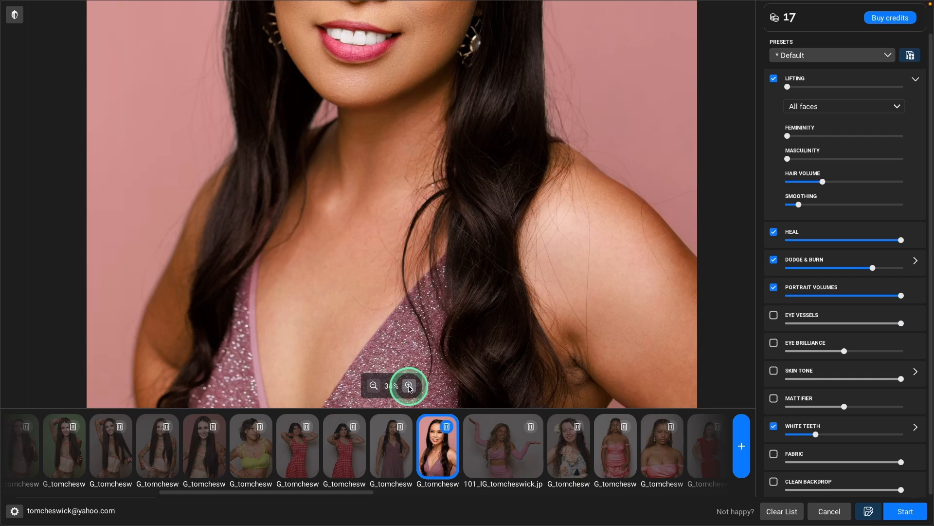
pyautogui.moveTo(423, 105); pyautogui.dragTo(437, 303)
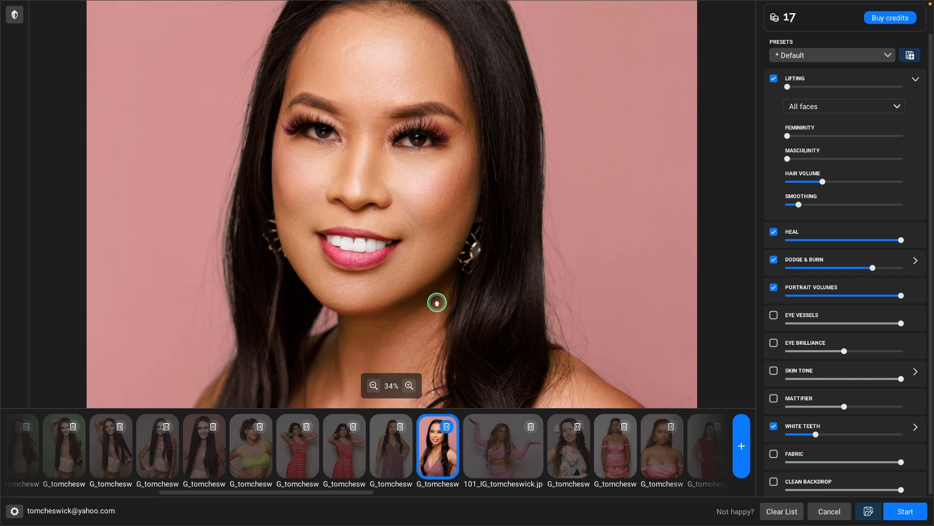
# Compare the eyes with the Eye Vessels correction off and on, and keep it enabled at full strength
pyautogui.click(773, 316)
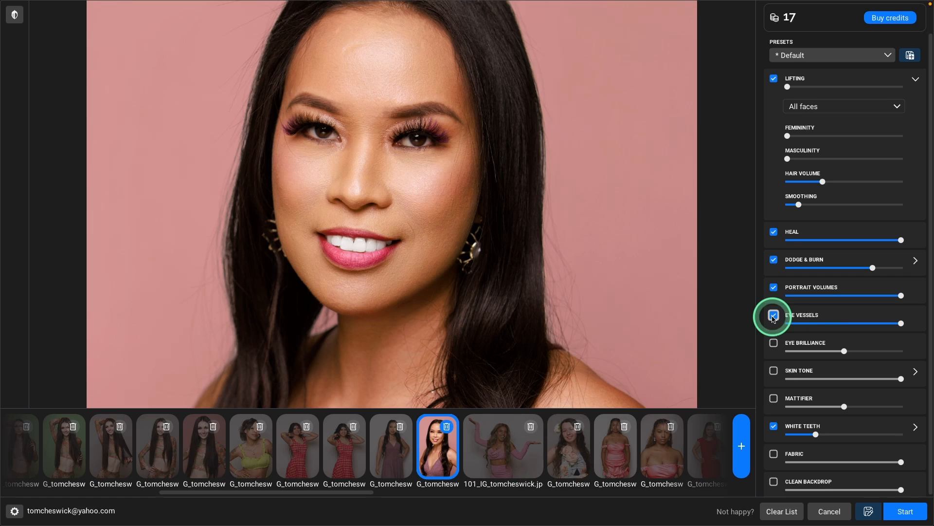
pyautogui.click(774, 316)
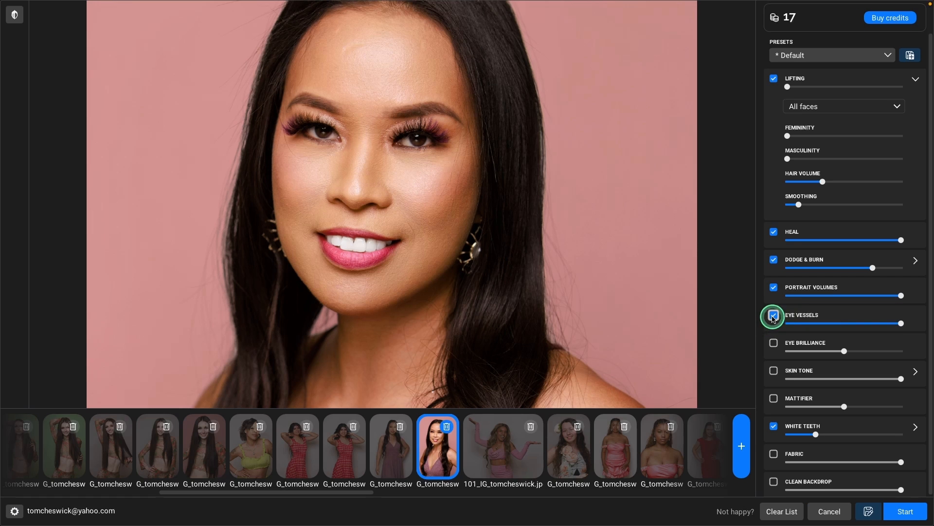
pyautogui.click(774, 317)
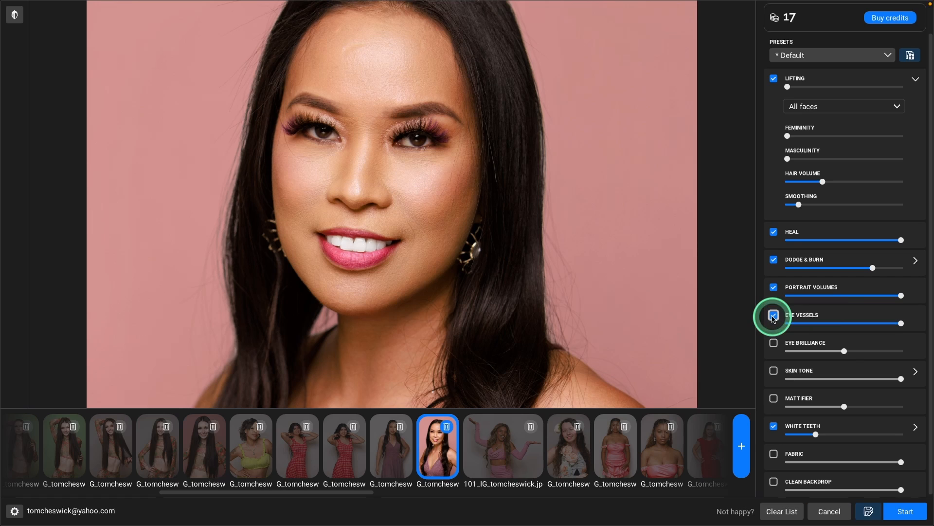
# Enable Eye Brilliance, reduce its strength to about a third, and inspect the woman's face
pyautogui.click(775, 344)
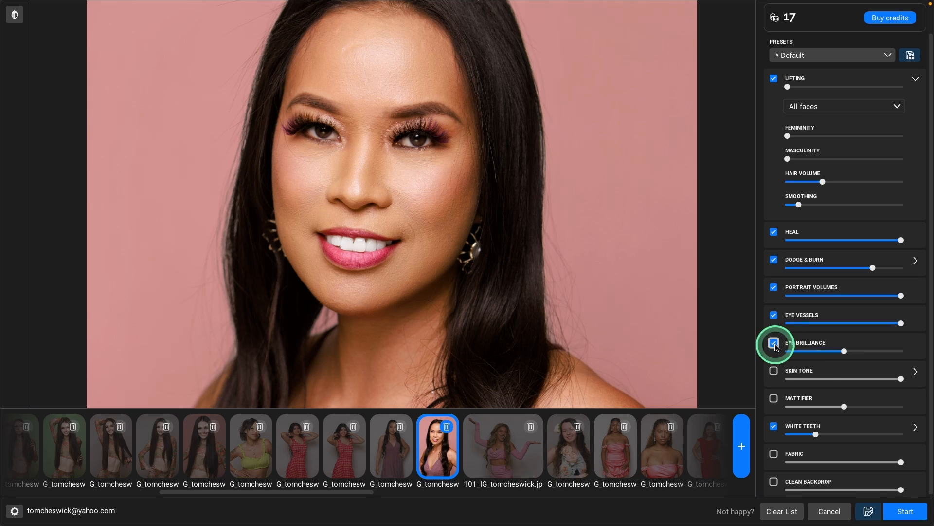
pyautogui.moveTo(845, 351); pyautogui.dragTo(823, 351)
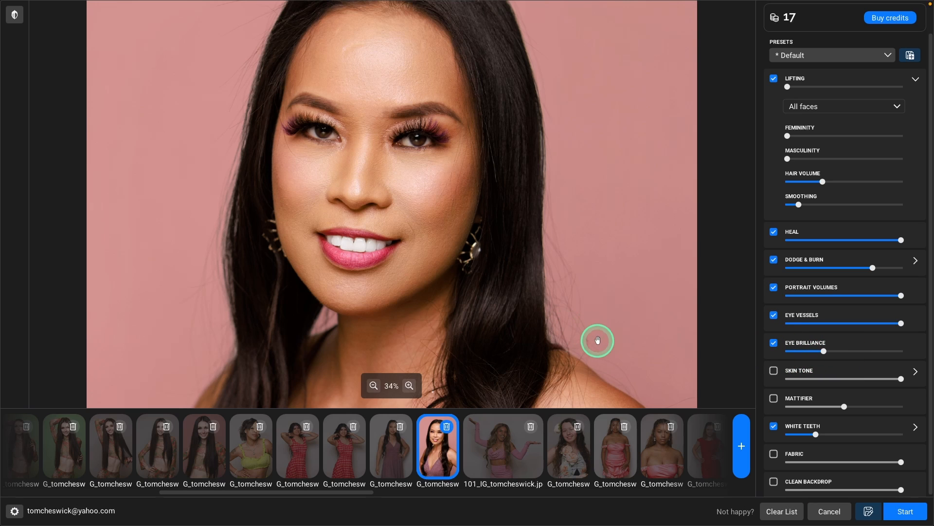
pyautogui.moveTo(597, 341); pyautogui.dragTo(559, 302)
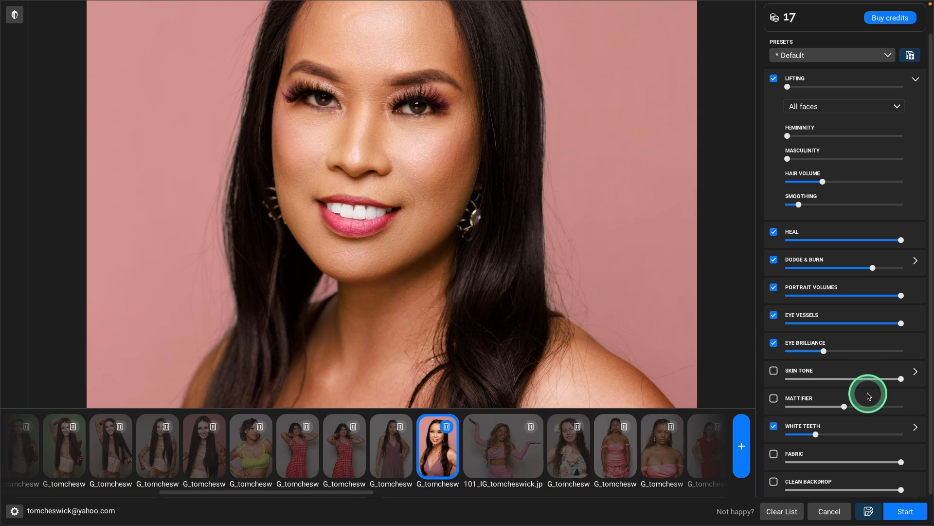
pyautogui.moveTo(559, 290); pyautogui.dragTo(556, 323)
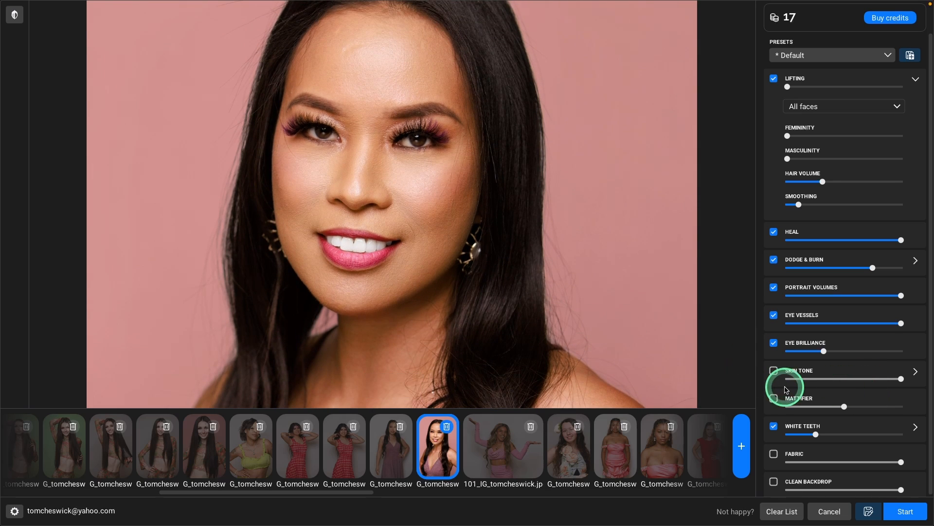
# Compare the skin with Mattifier on and off, and leave it enabled at about a fifth of its strength
pyautogui.click(773, 399)
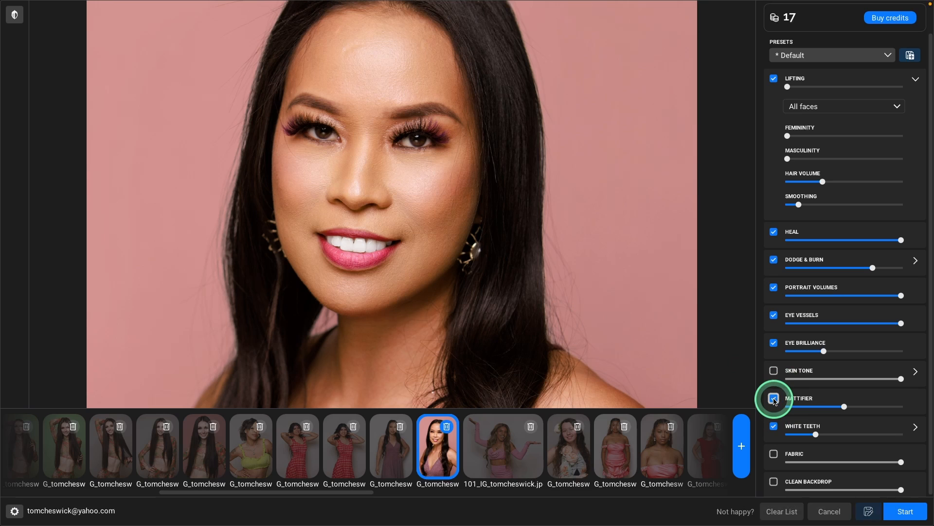
pyautogui.click(774, 399)
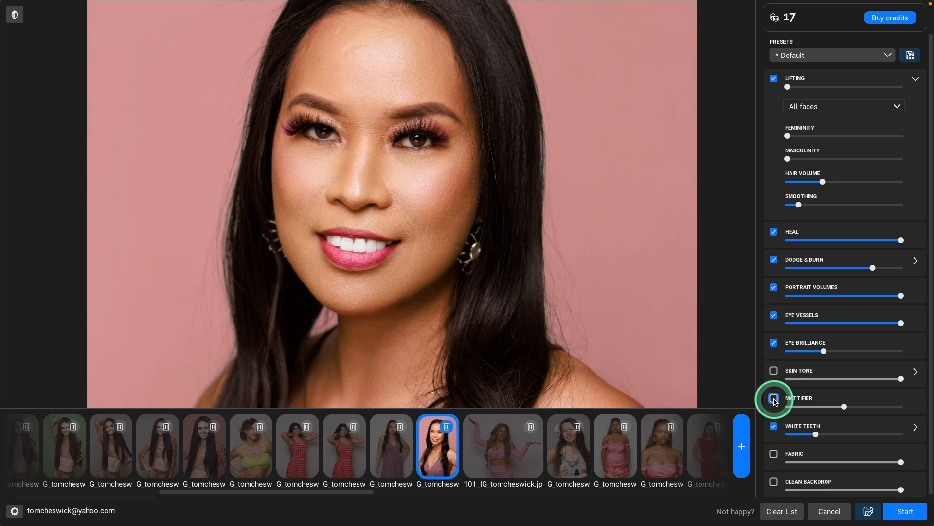
pyautogui.click(774, 399)
pyautogui.click(774, 399)
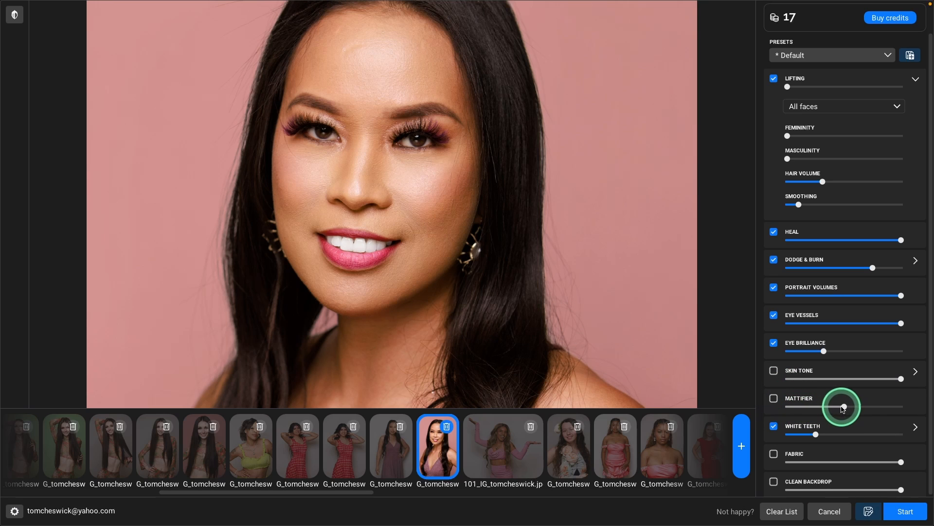
pyautogui.moveTo(845, 407); pyautogui.dragTo(879, 394)
pyautogui.moveTo(821, 399); pyautogui.dragTo(810, 395)
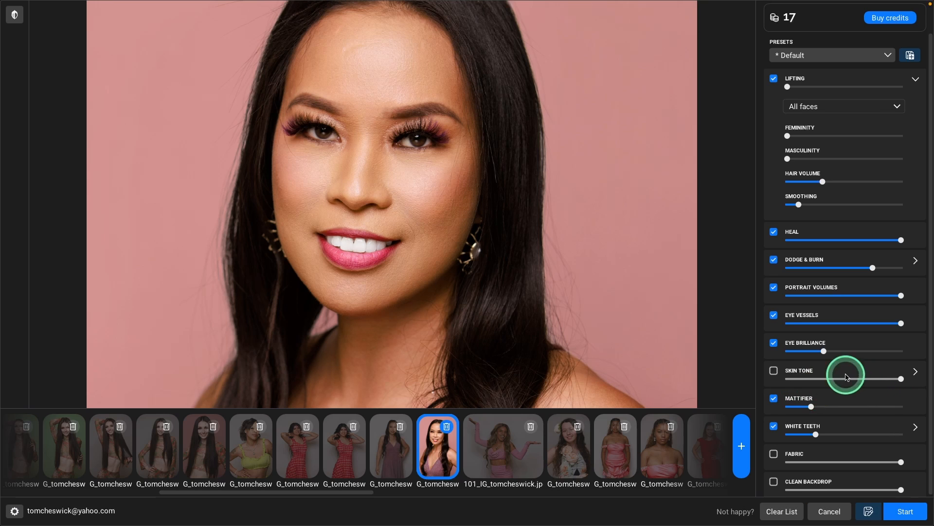
# Reduce White Teeth to about 15 percent and compare the full portrait before and after retouching
pyautogui.scroll(-1, 775, 363)
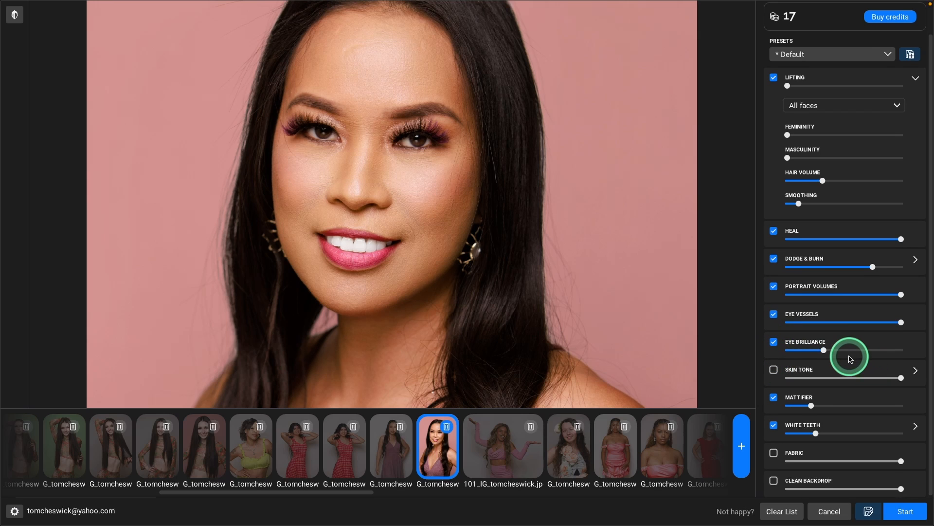
pyautogui.moveTo(816, 432)
pyautogui.mouseDown()
pyautogui.moveTo(881, 437)
pyautogui.moveTo(760, 437)
pyautogui.moveTo(803, 436)
pyautogui.mouseUp()
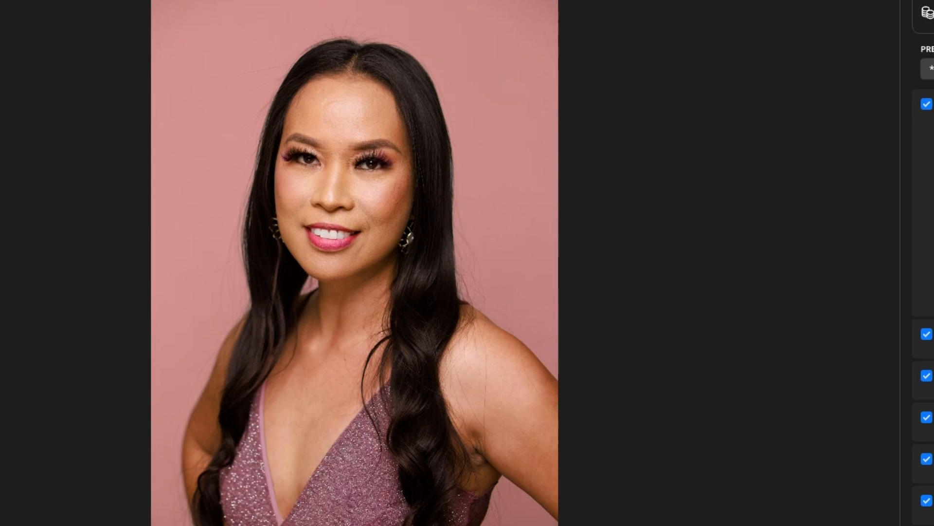
pyautogui.press('\\')
pyautogui.press('\\')
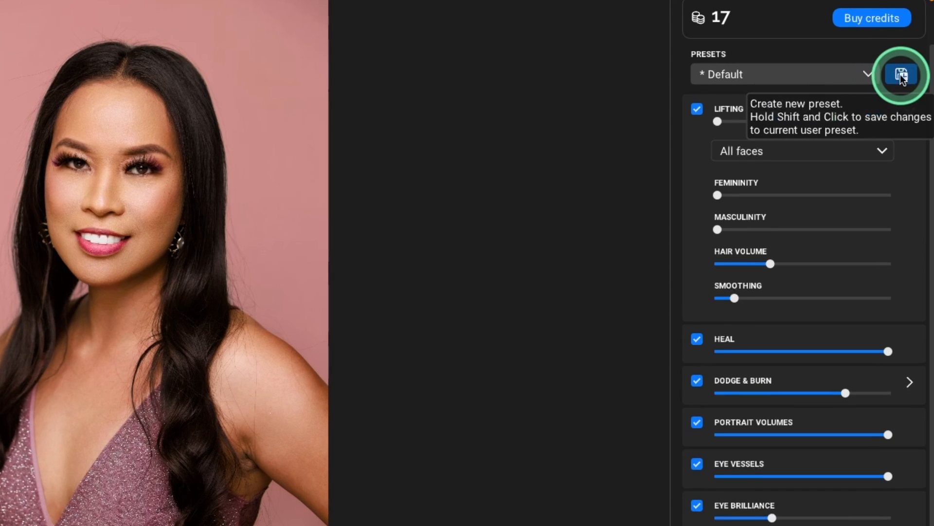
# Save the current corrections as a new preset named Headshots and view the original photo for comparison
pyautogui.click(904, 76)
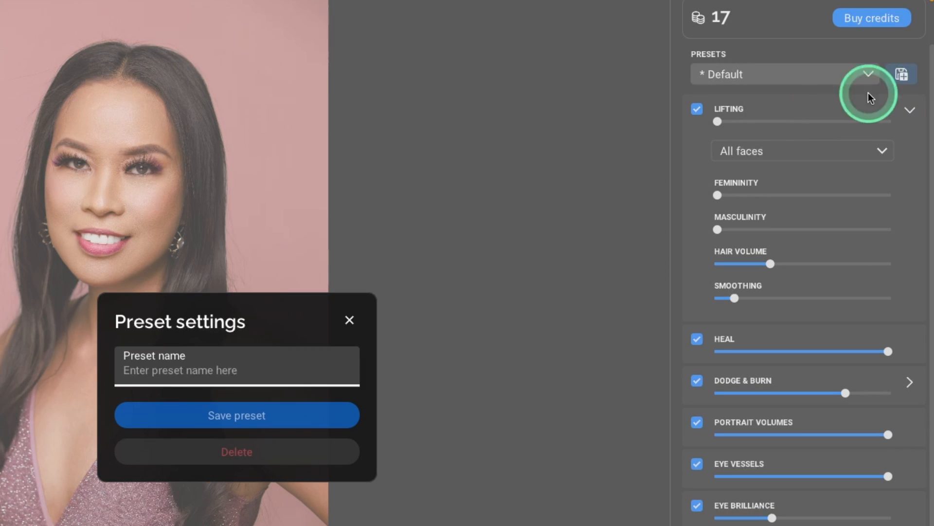
pyautogui.click(192, 374)
pyautogui.write('Head')
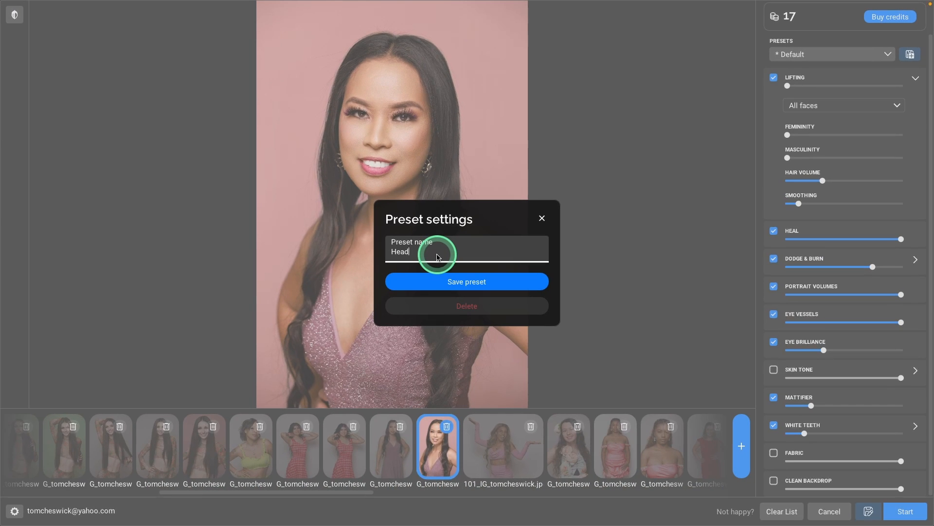
pyautogui.write('shots')
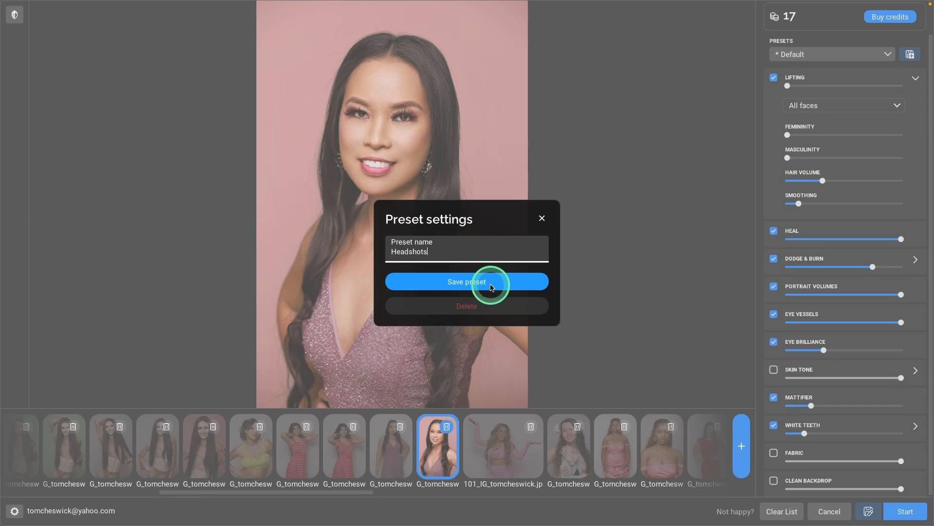
pyautogui.click(484, 282)
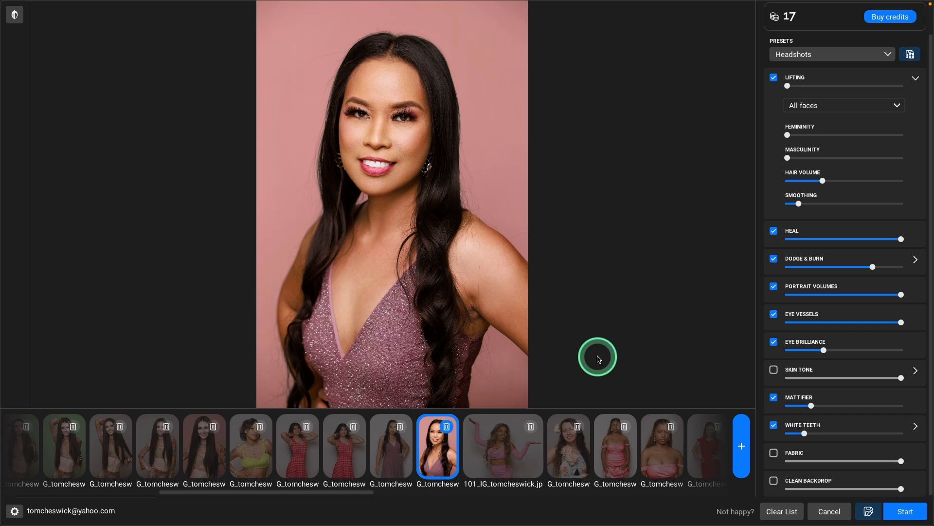
pyautogui.click(15, 14)
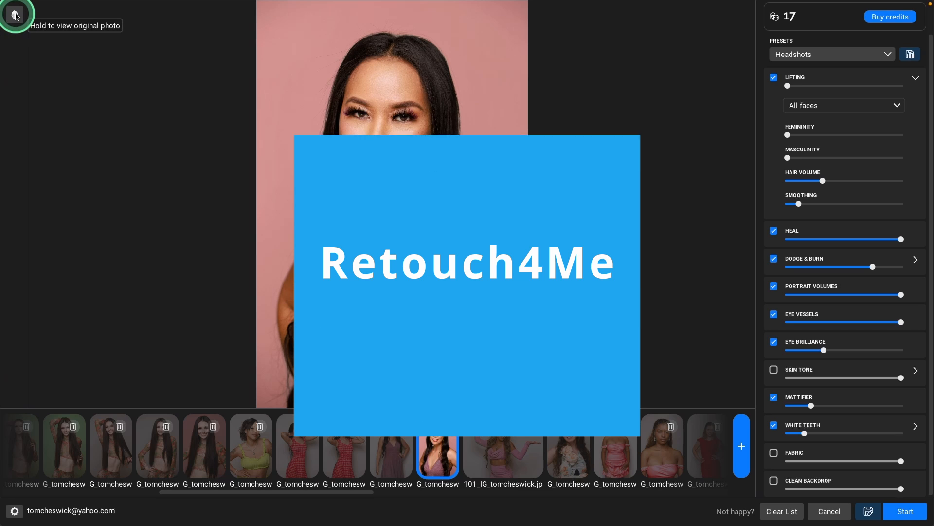